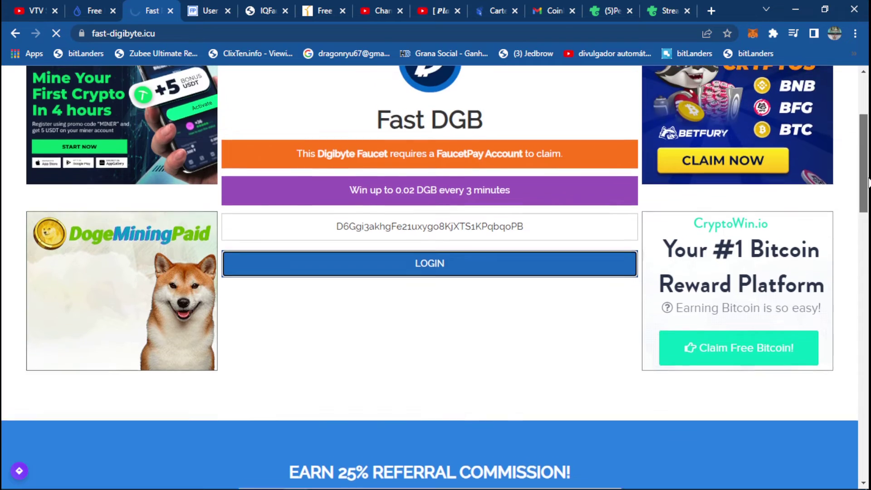
Continue the Fast DGB faucet claim and complete the reCAPTCHA by selecting every image that shows a bus
scroll(868, 163, down, 3)
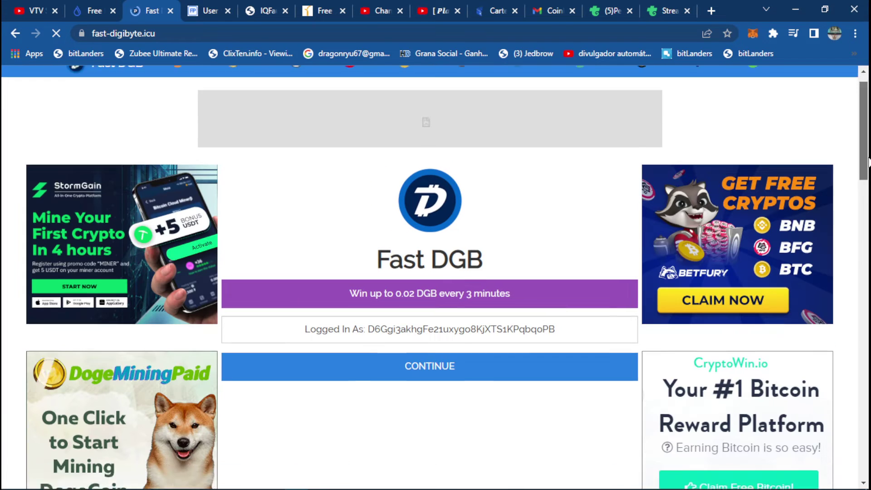
click(431, 271)
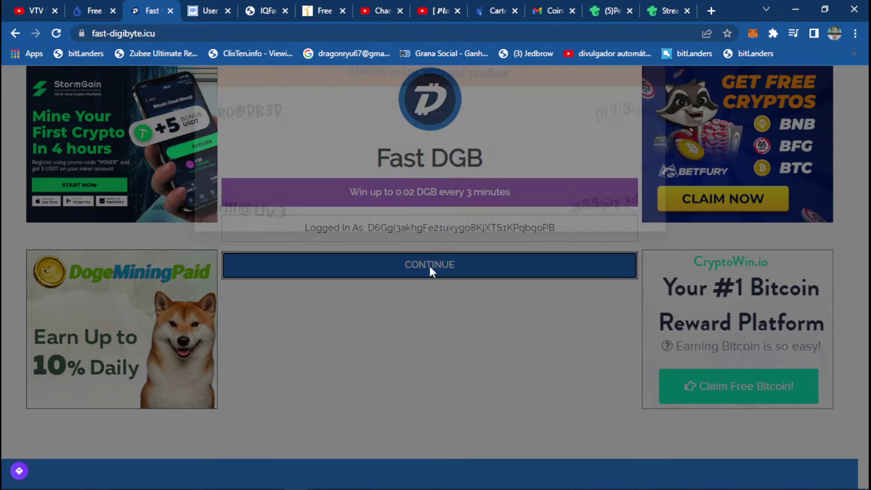
click(389, 205)
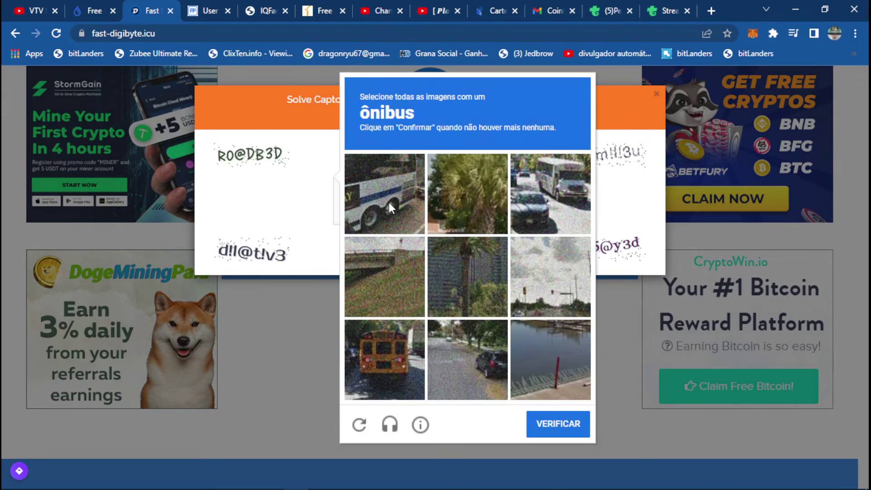
click(399, 190)
click(555, 186)
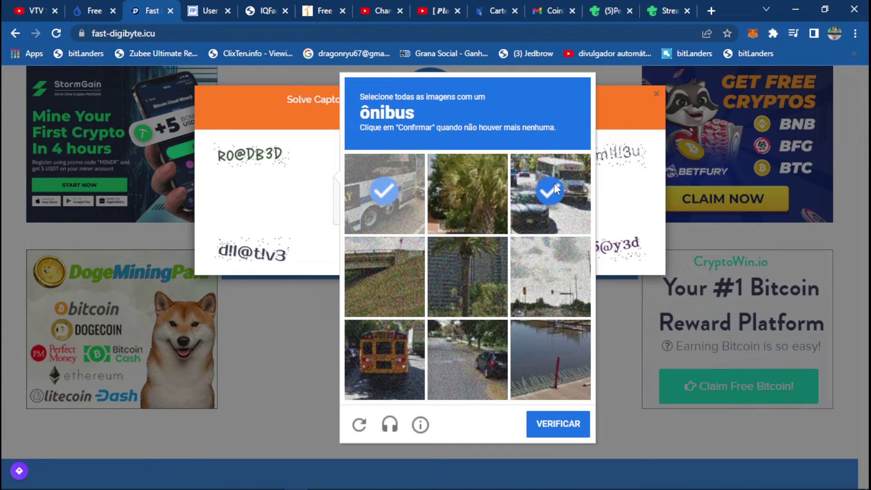
click(410, 350)
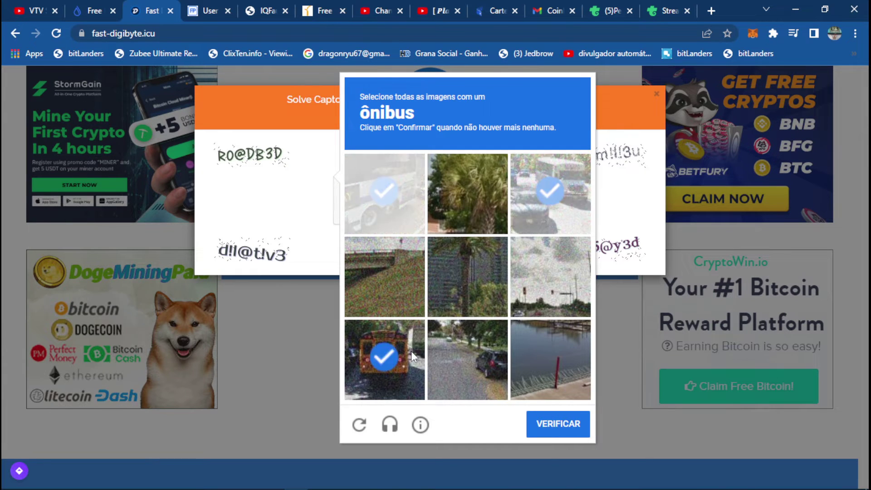
click(537, 424)
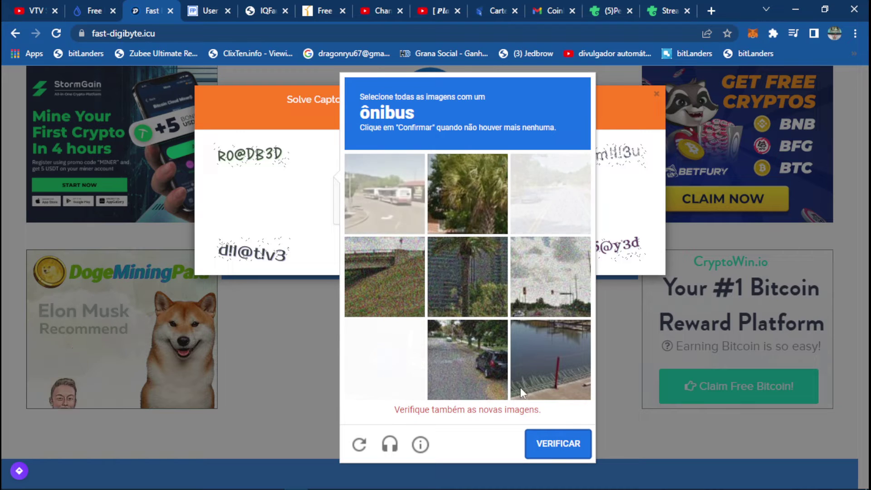
click(387, 193)
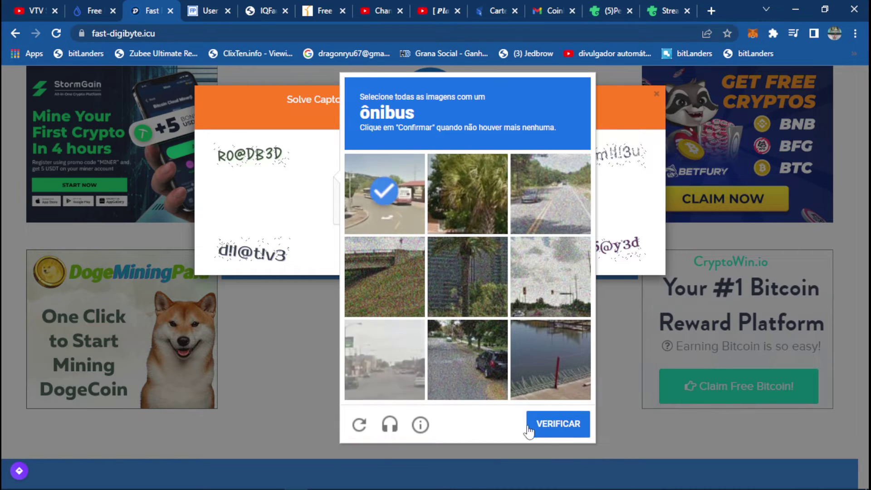
click(555, 422)
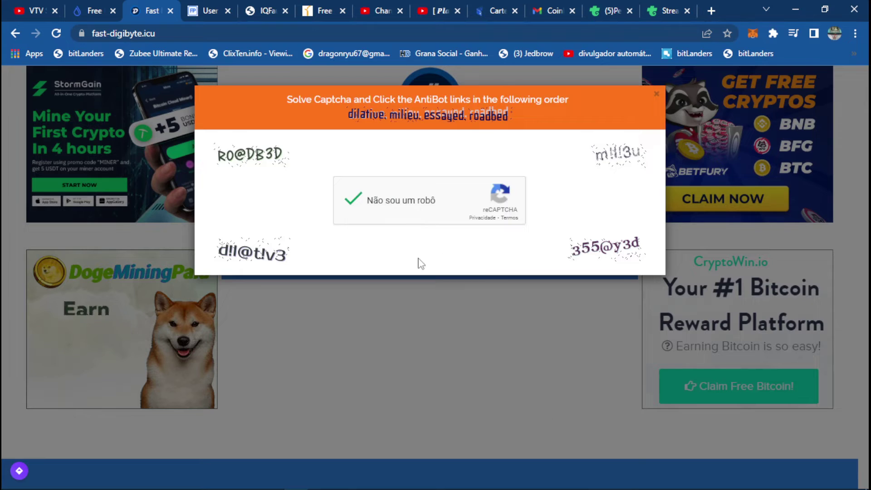
Choose the AntiBot links in the order dilative, milieu, essayed, roadbed and submit the Fast DGB claim
click(236, 254)
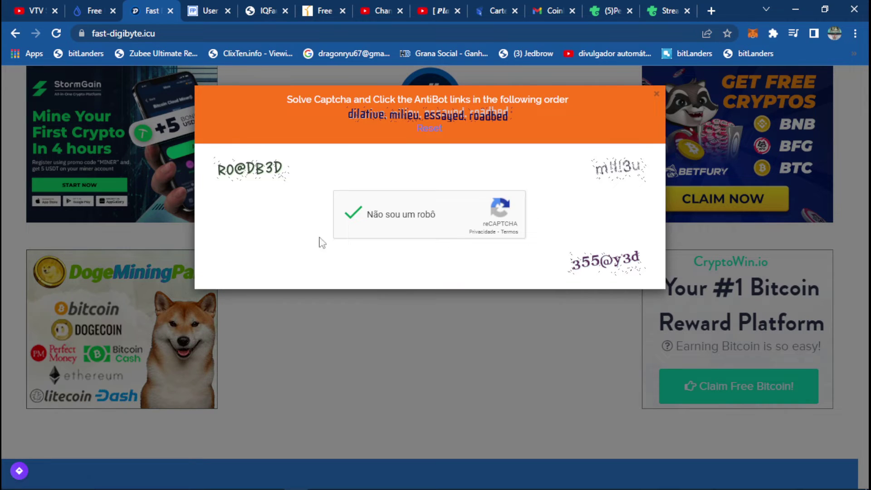
click(619, 169)
click(592, 266)
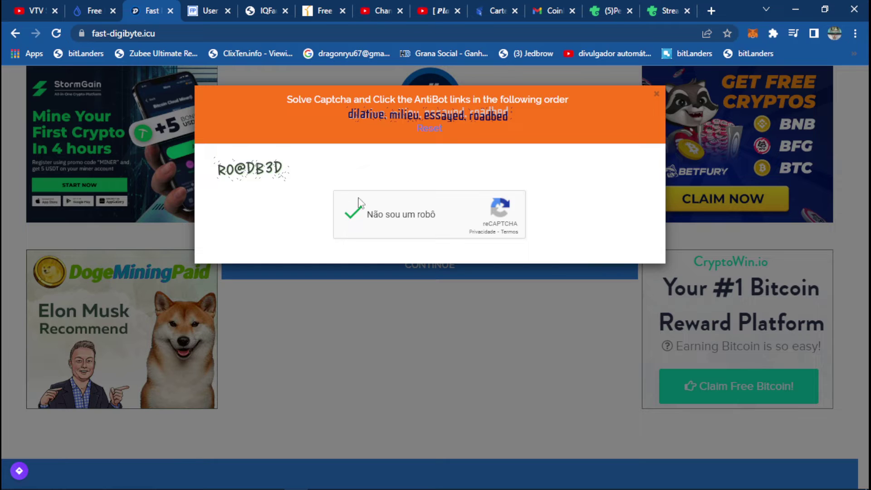
click(247, 172)
click(445, 252)
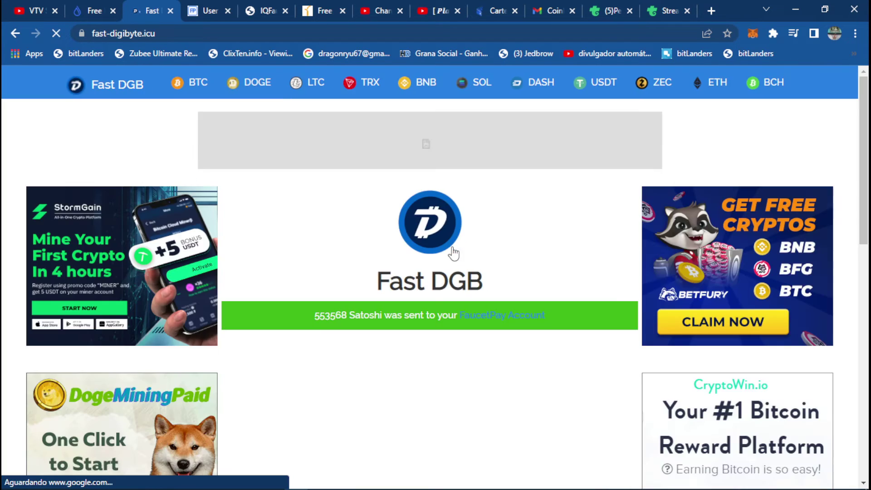
Switch to the Claim Free Coins DigiByte faucet, log in with the prefilled wallet address and continue to the claim captcha
click(78, 12)
click(868, 178)
scroll(869, 178, down, 3)
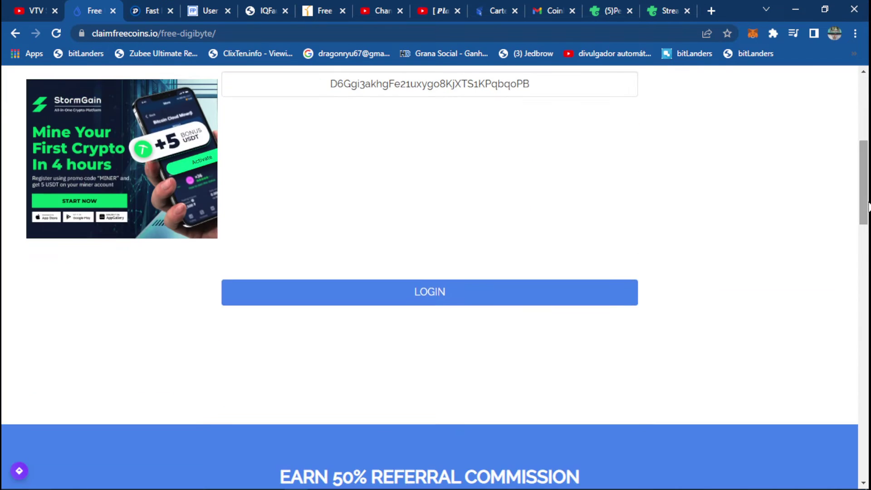
click(448, 307)
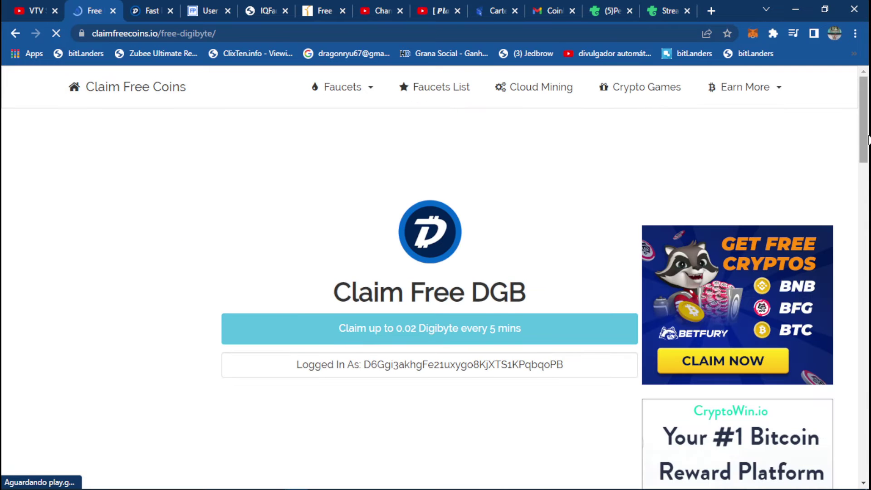
scroll(635, 312, down, 5)
click(456, 326)
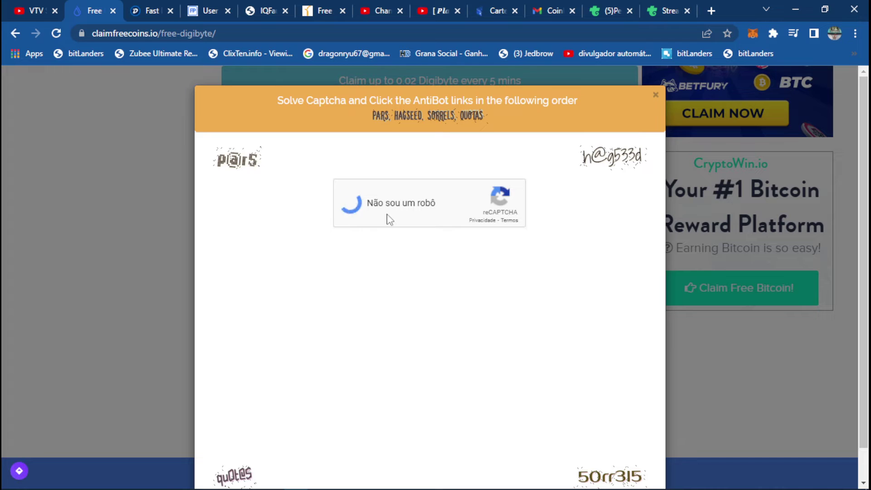
Choose the AntiBot links in the order pars, hagseed, sorrels, quotas and verify the Claim Free DGB claim
click(244, 160)
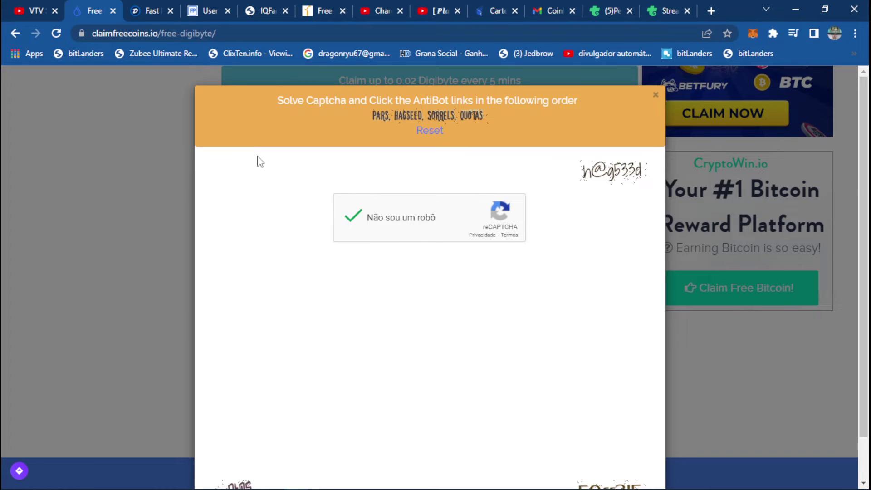
click(626, 179)
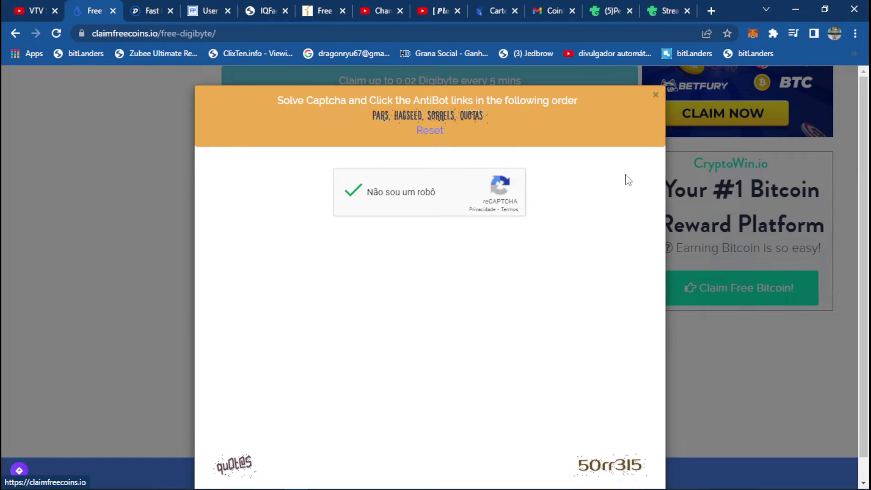
click(612, 465)
click(234, 466)
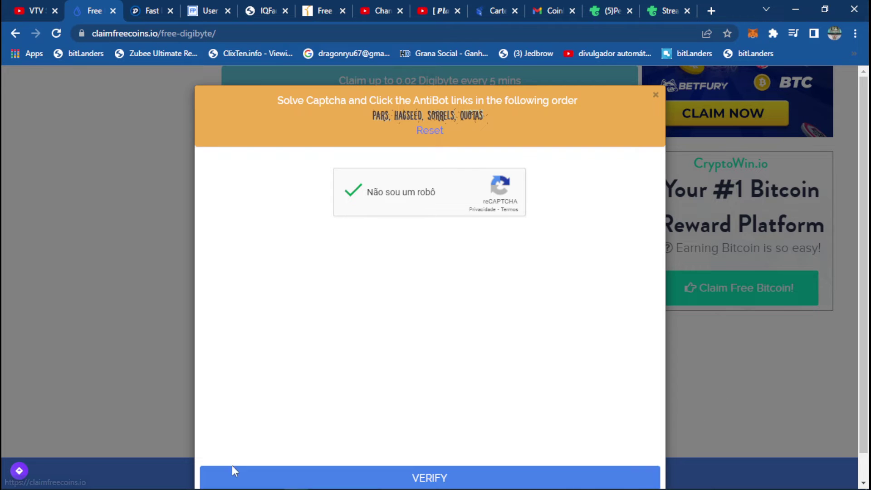
click(404, 477)
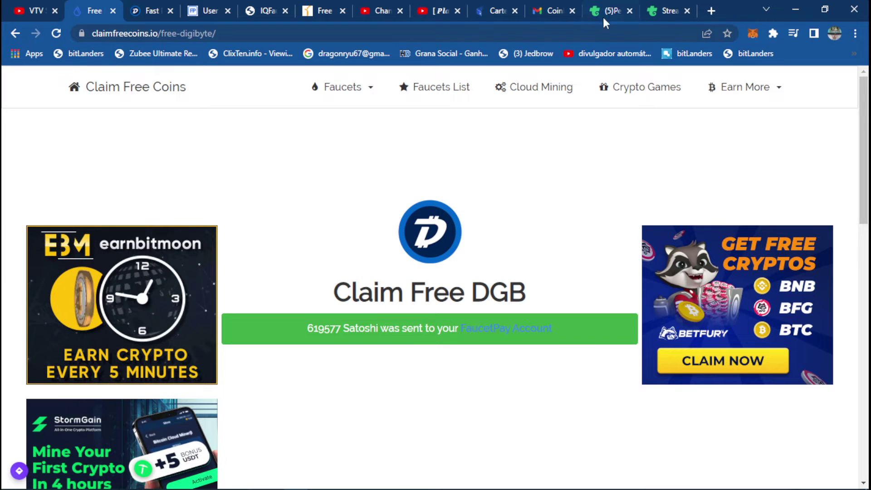
Switch to the CoinPayments wallets page and filter the coin list by "digibyte"
click(490, 10)
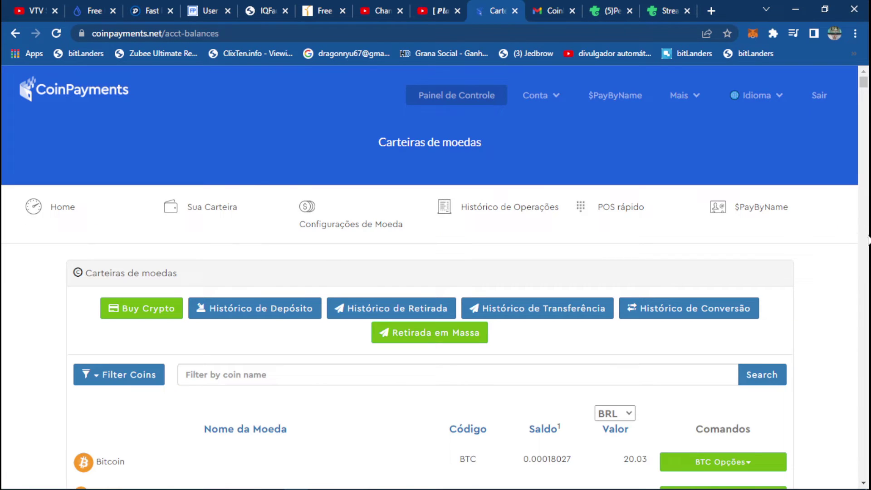
mouse_move(864, 82)
mouse_down()
mouse_move(865, 122)
mouse_move(865, 82)
mouse_up()
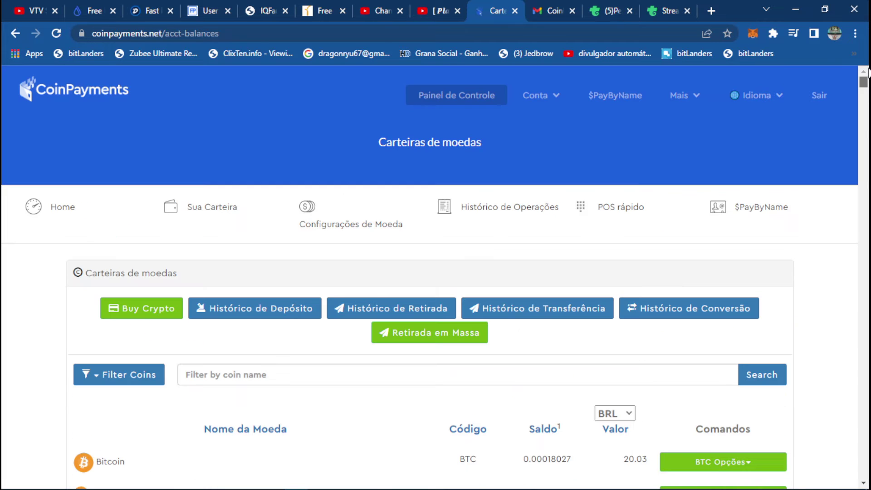
click(246, 376)
click(258, 405)
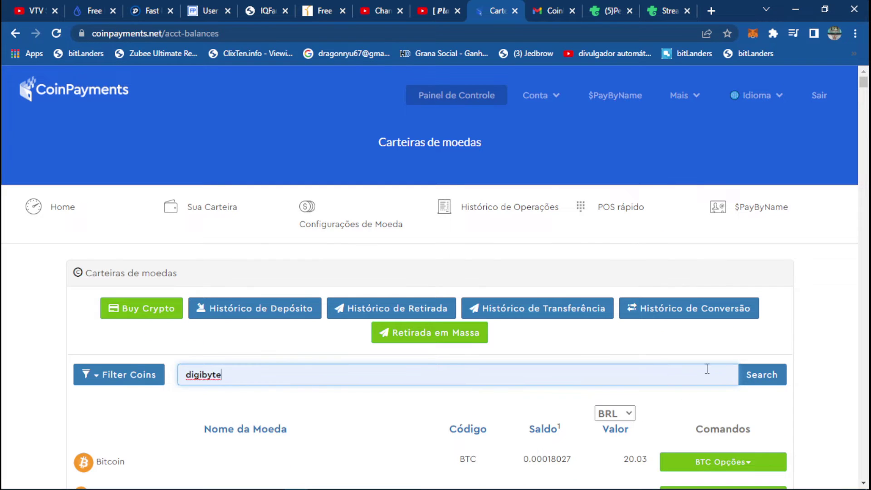
click(757, 381)
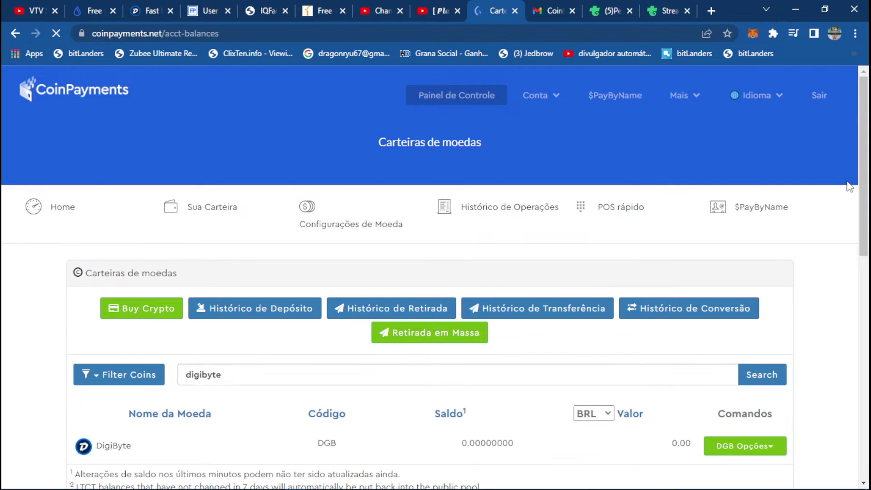
Open the send/withdraw form for DigiByte and bring its withdrawal details into view
scroll(766, 341, down, 4)
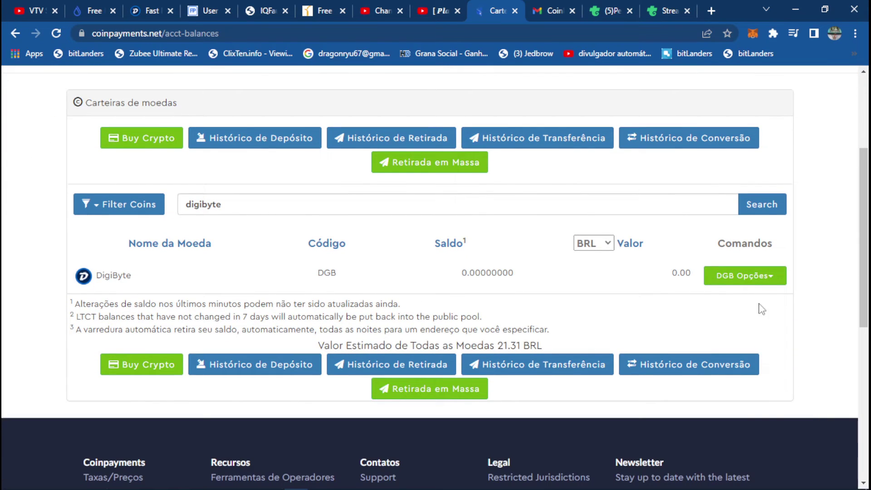
click(762, 277)
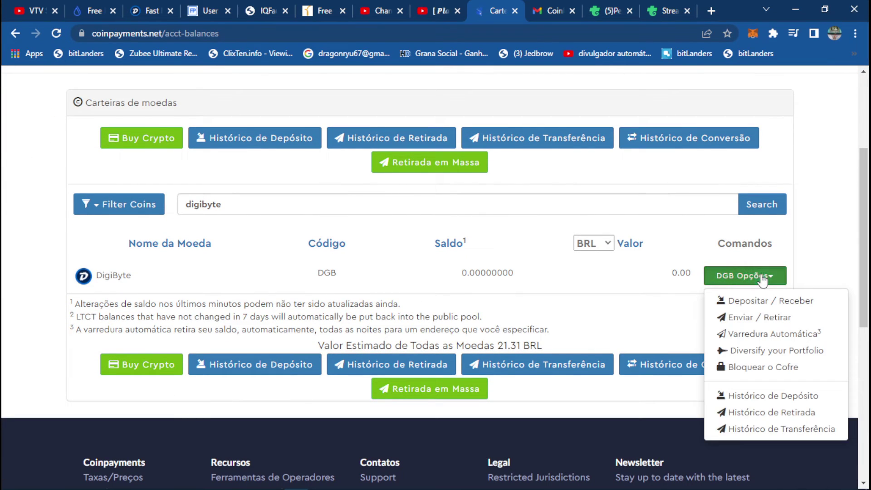
click(777, 317)
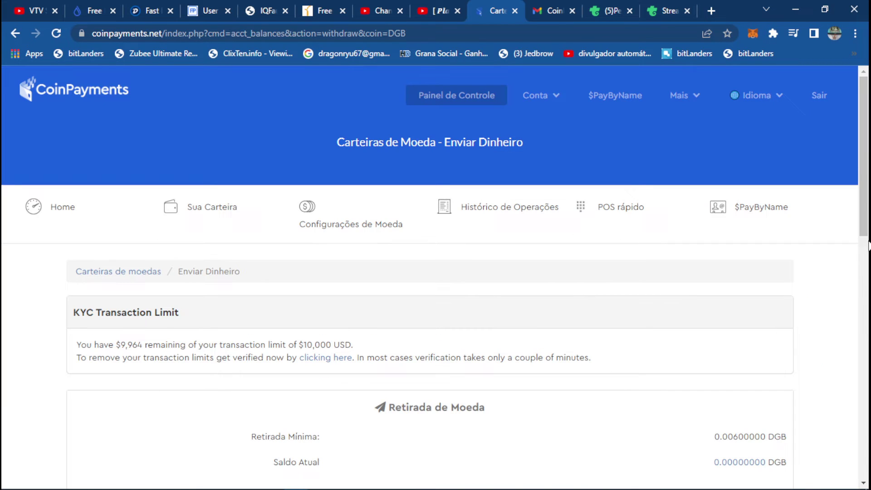
scroll(868, 245, down, 4)
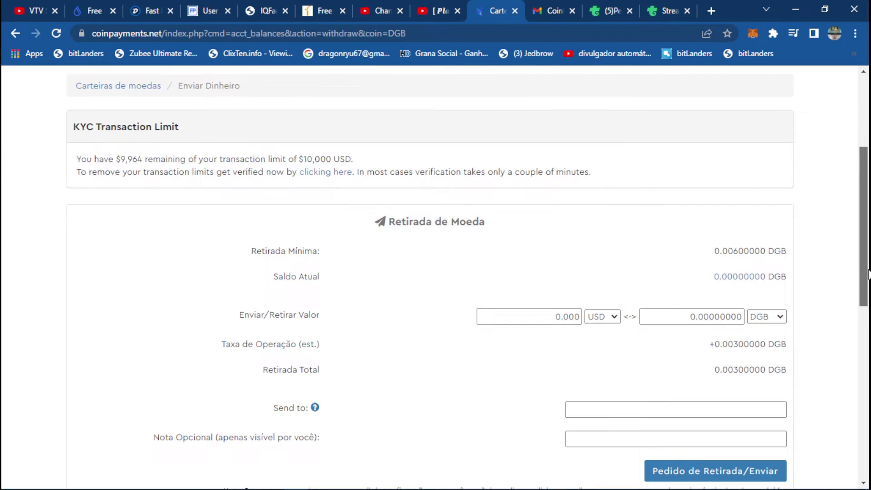
scroll(869, 274, down, 1)
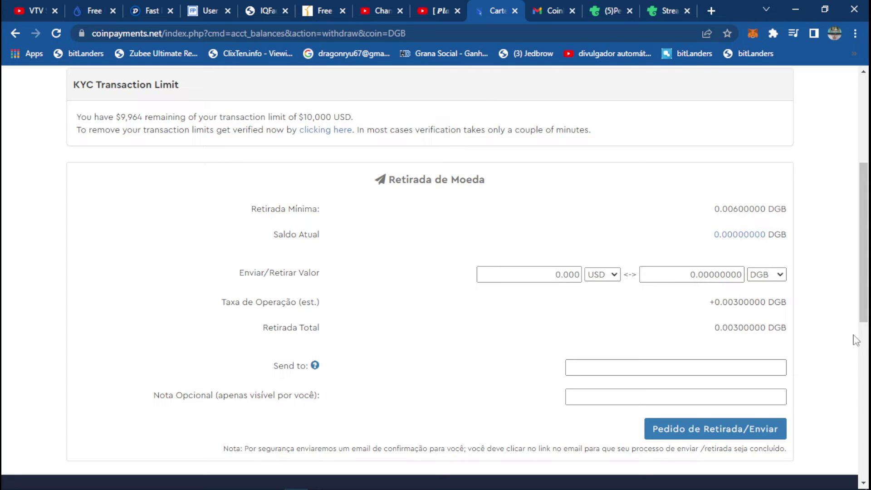
Copy the minimum withdrawal value 0.00600000 into the open Notepad notes after the label "retirada minima", and return to CoinPayments
drag(715, 210, 769, 213)
right_click(767, 214)
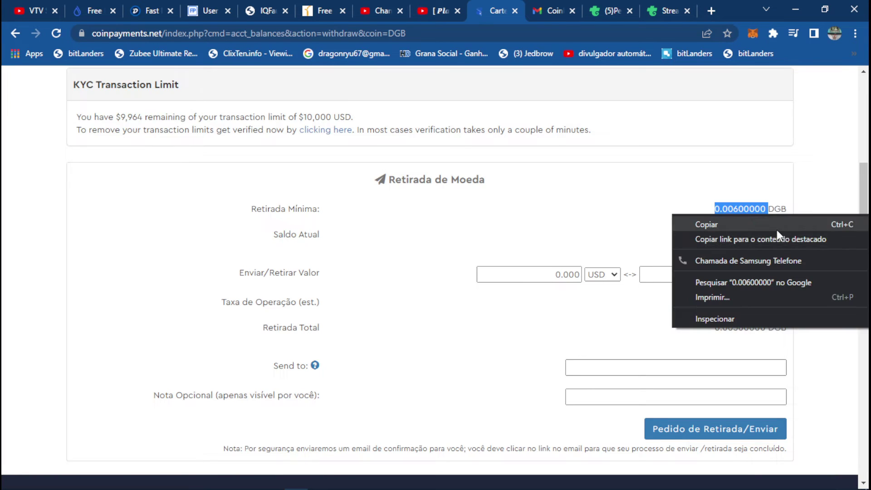
click(777, 229)
click(343, 481)
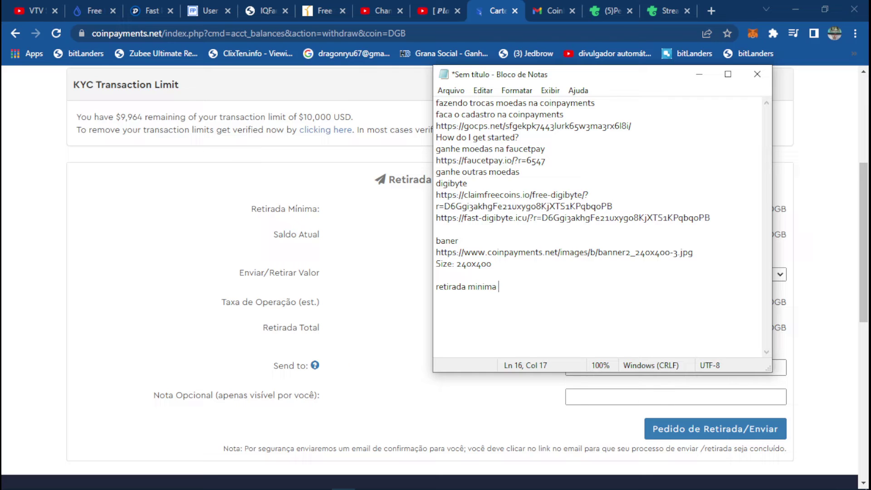
key(ctrl+v)
click(345, 309)
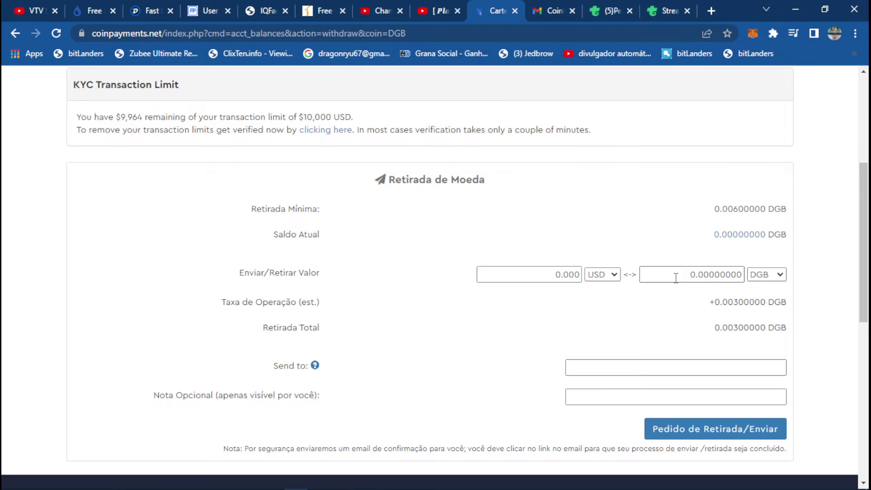
Return to the CoinPayments coin wallets list and filter it by "digibyte" again
drag(863, 281, 868, 208)
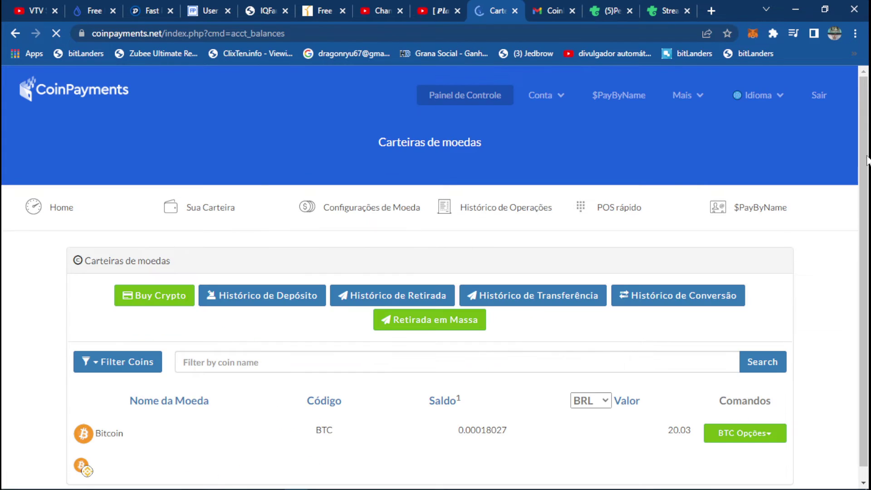
drag(869, 173, 866, 84)
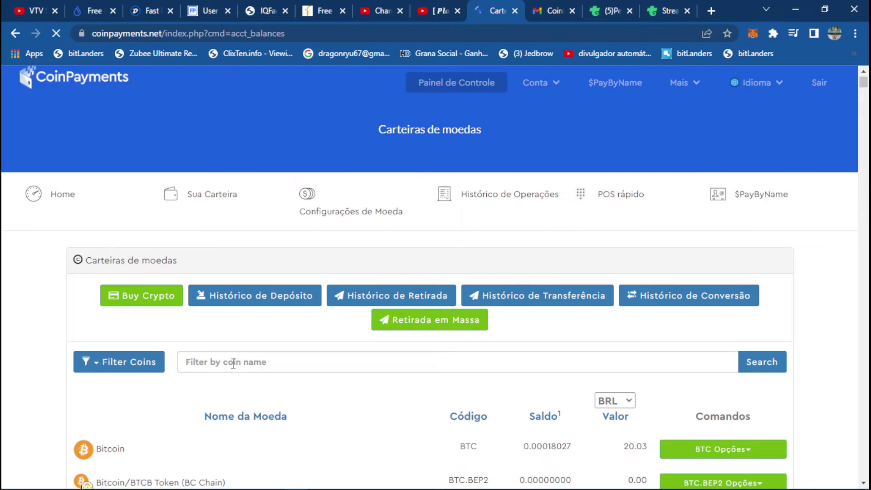
click(234, 366)
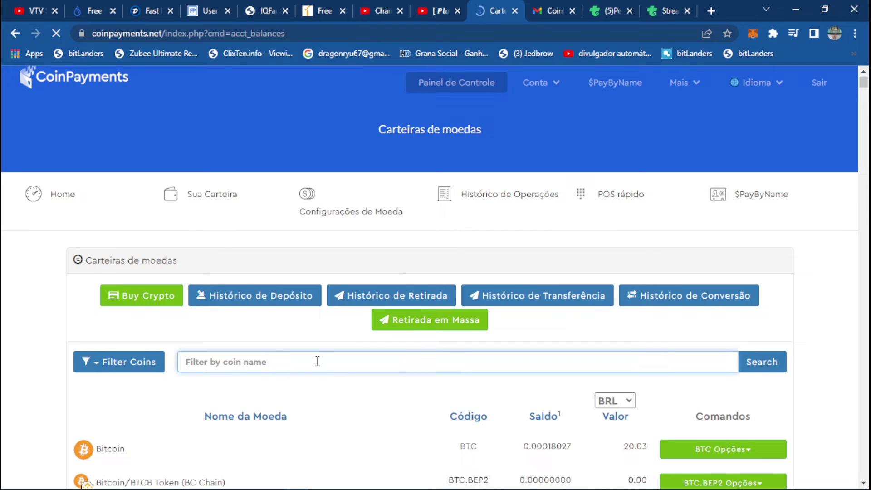
click(264, 366)
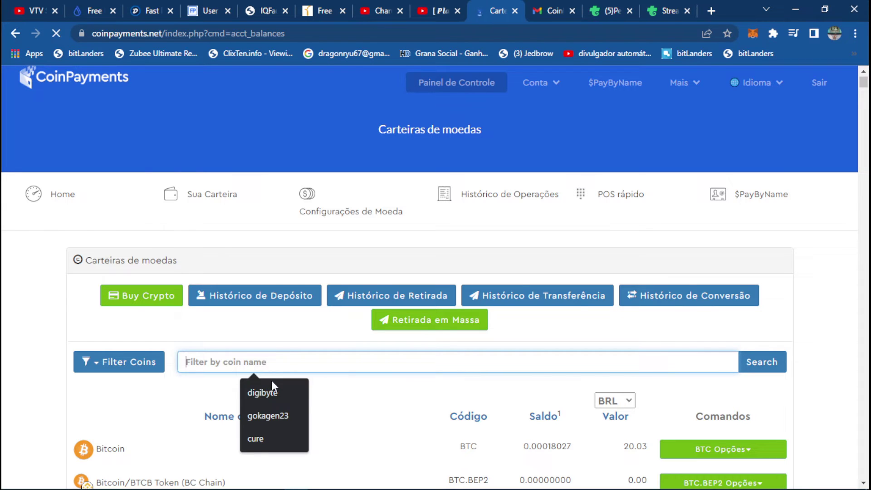
click(270, 393)
click(769, 367)
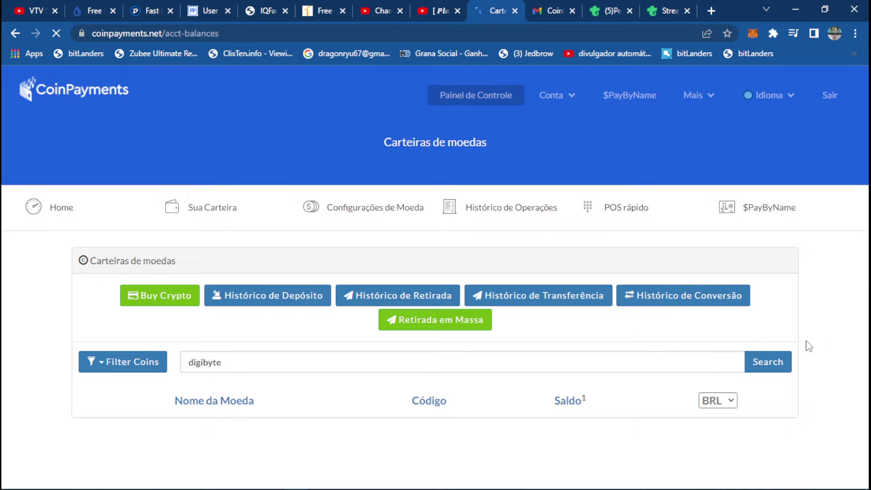
Open the auto-sweep settings for DigiByte and choose BTC as the coin to convert to
scroll(809, 272, down, 5)
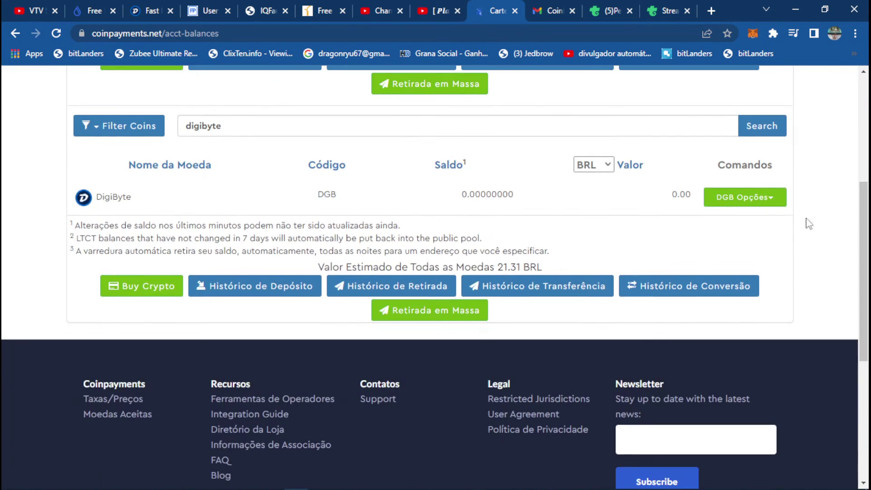
click(767, 198)
click(766, 255)
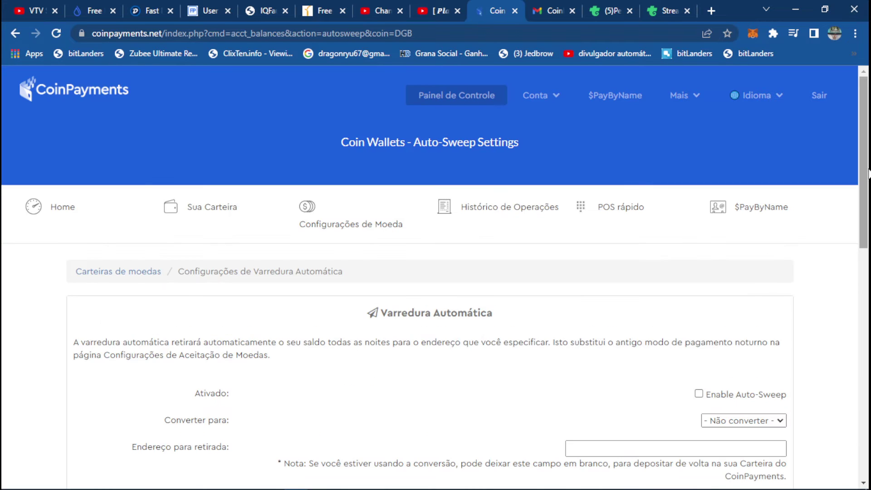
scroll(869, 170, down, 5)
click(744, 206)
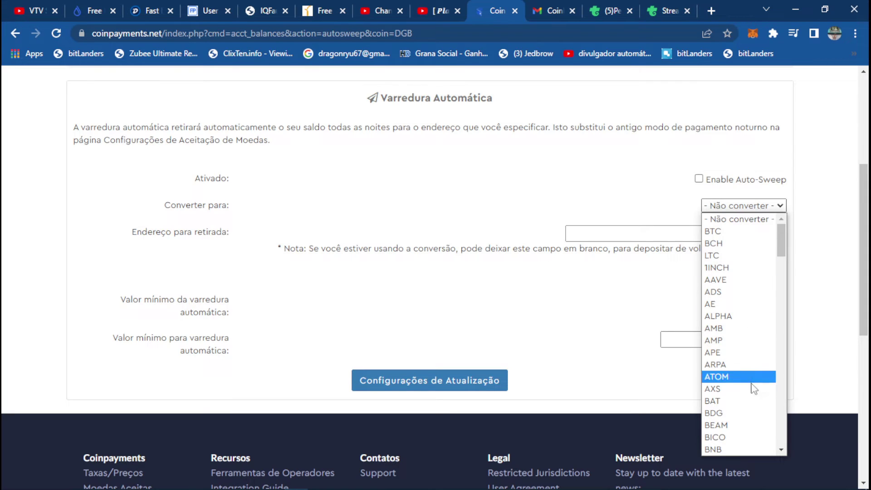
click(721, 233)
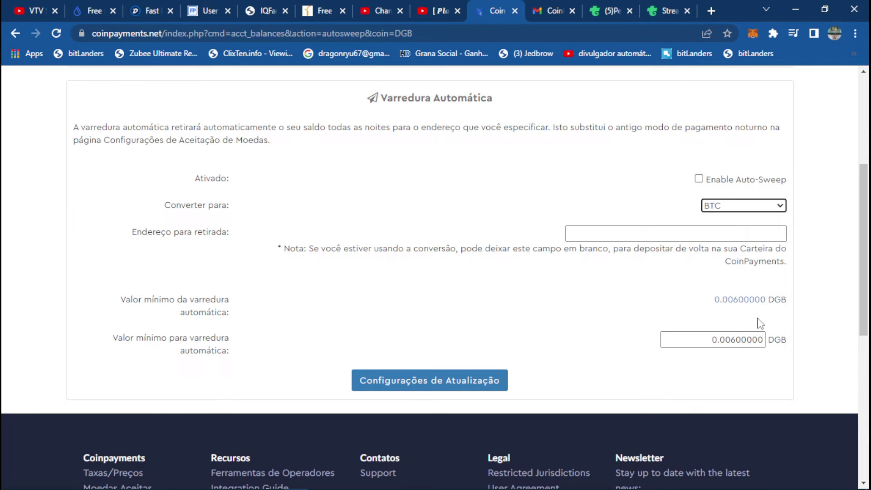
Copy the minimum auto-sweep value 0.00600000 DGB into the Notepad notes under the label "converter", and return to the CoinPayments page
triple_click(715, 309)
right_click(716, 309)
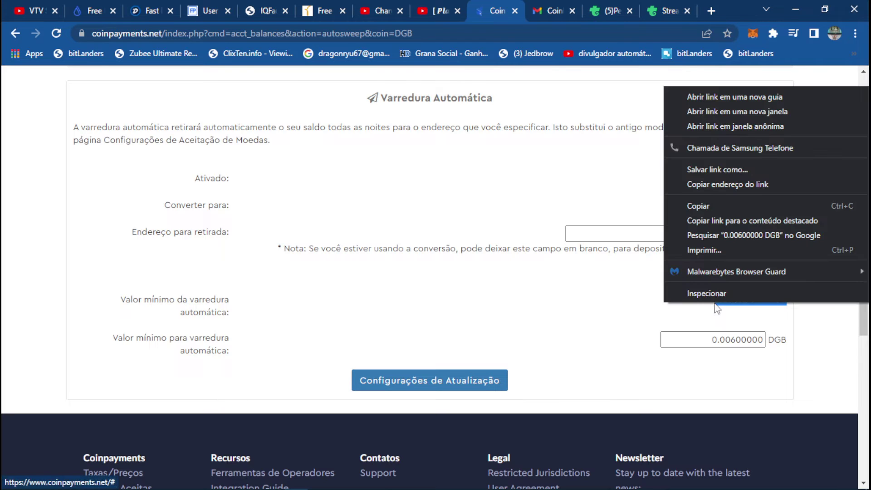
click(699, 205)
mouse_move(411, 482)
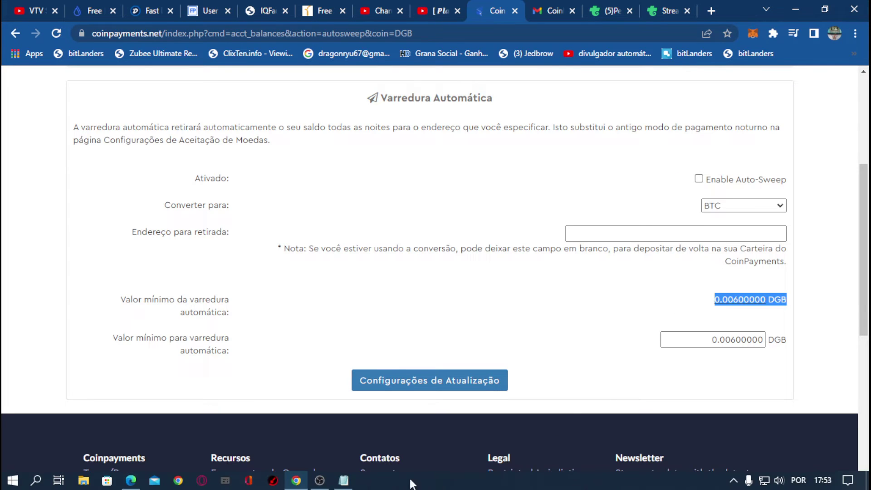
click(344, 481)
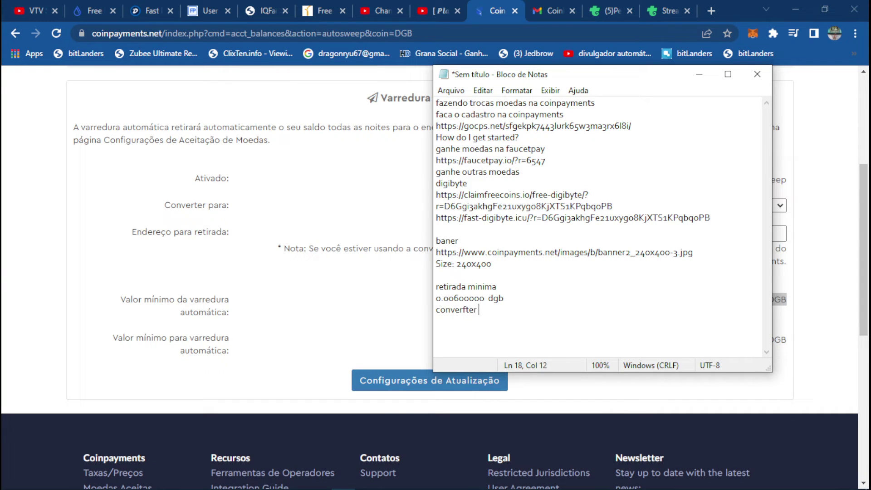
key(ctrl+v)
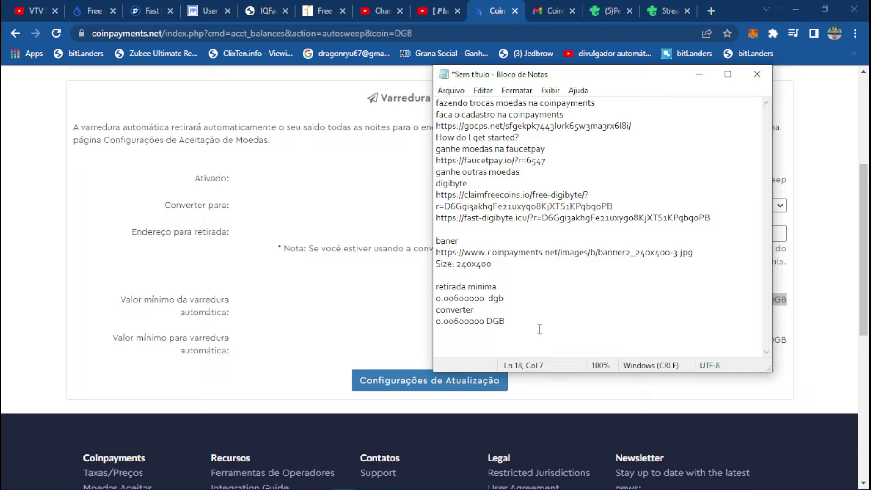
click(810, 271)
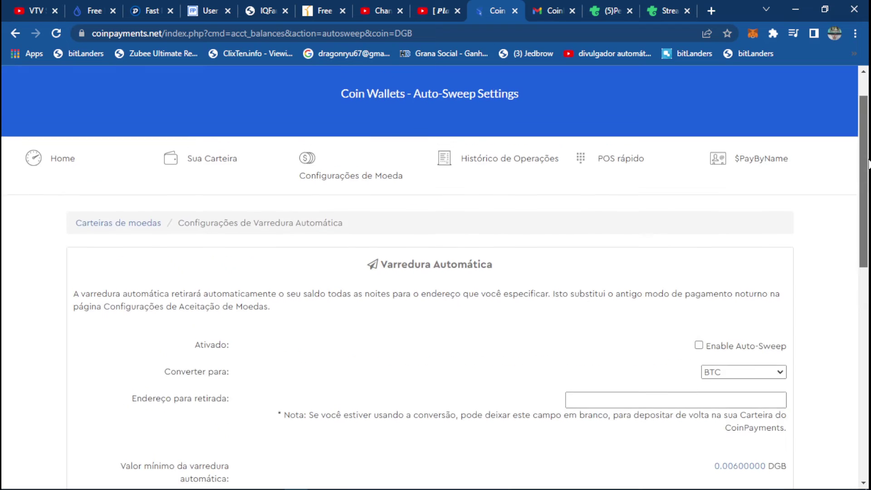
drag(865, 204, 869, 118)
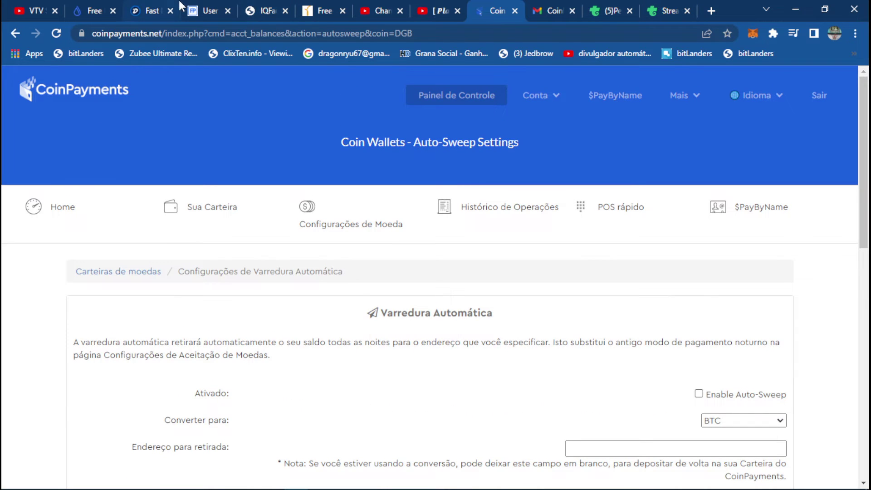
Switch to the FaucetPay dashboard and add the line "aqui vamos troca dogecoin por digibyte" to the Notepad notes
click(157, 7)
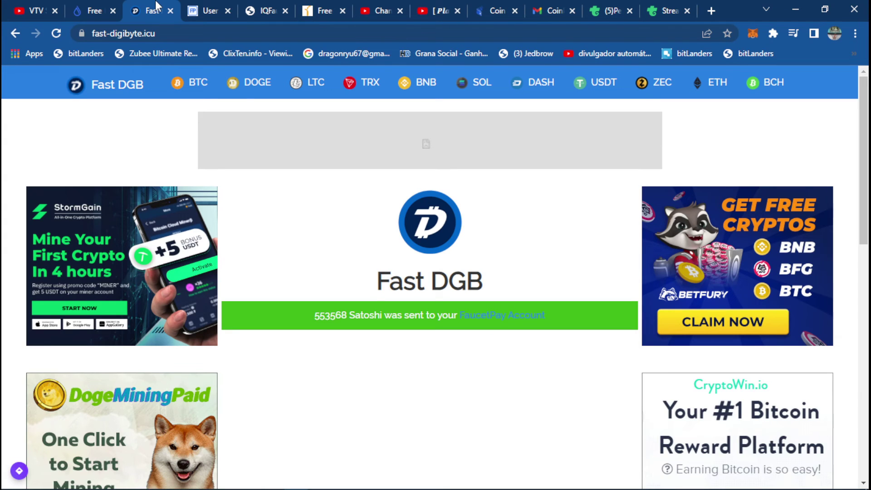
click(211, 10)
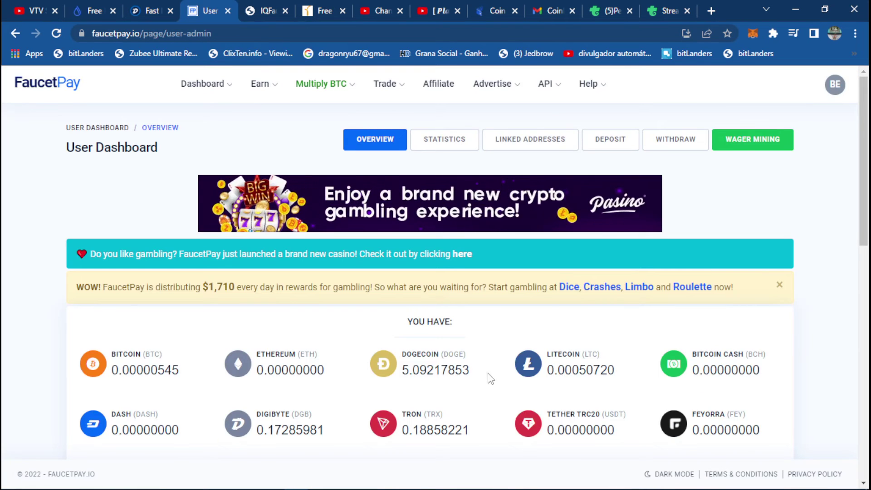
mouse_move(381, 486)
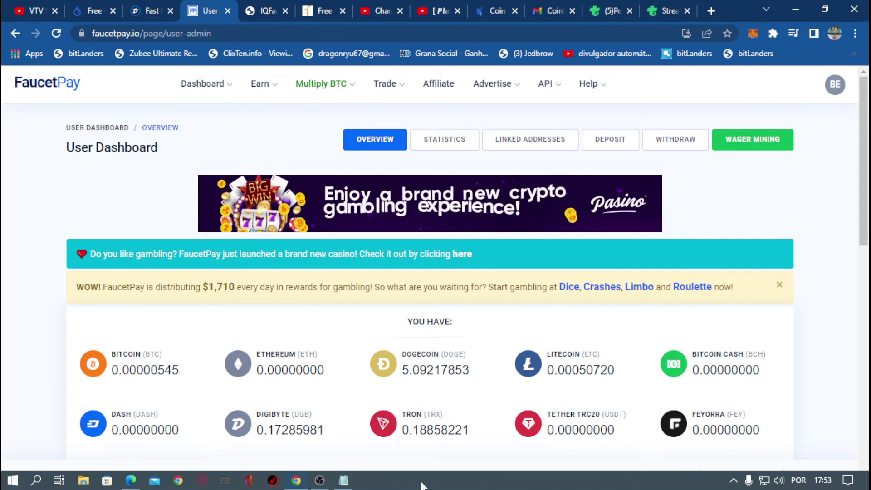
click(344, 480)
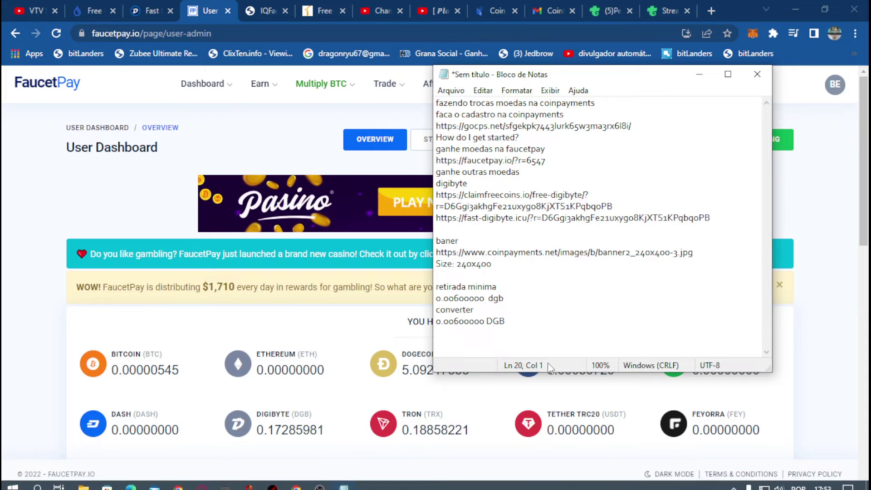
key(Return)
text(aqu)
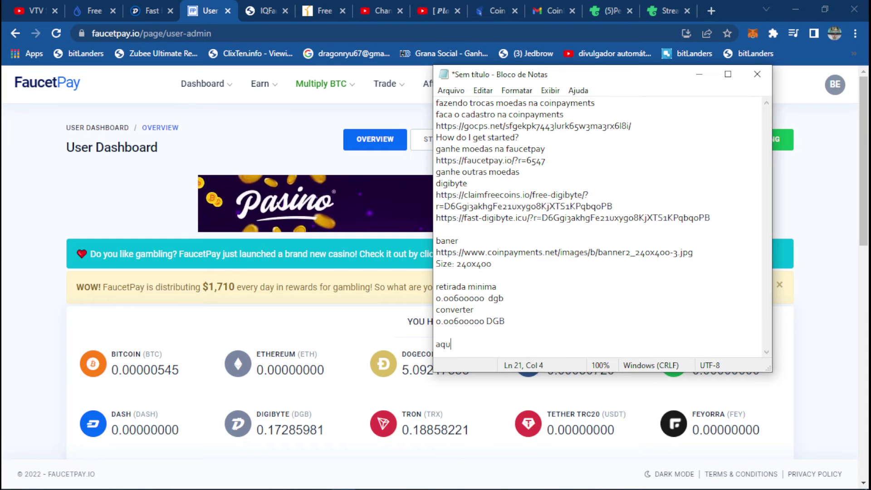
text(i vamops)
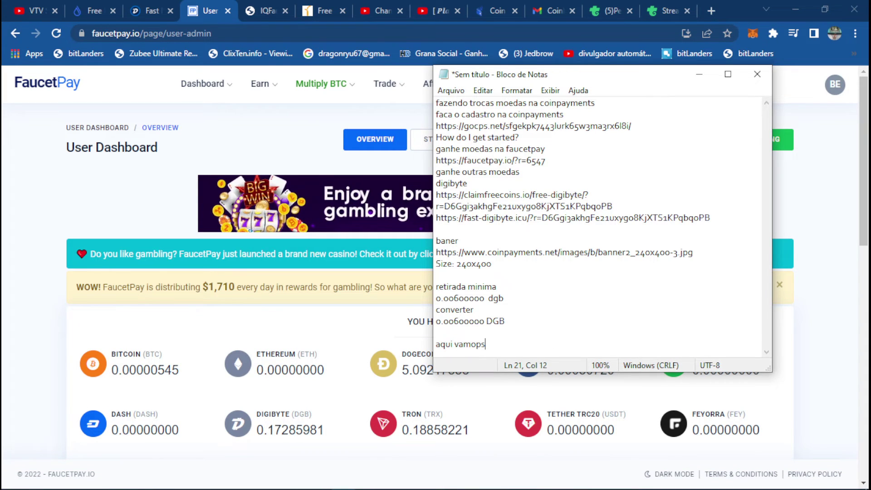
key(BackSpace)
key(BackSpace)
key(BackSpace)
text(s tr)
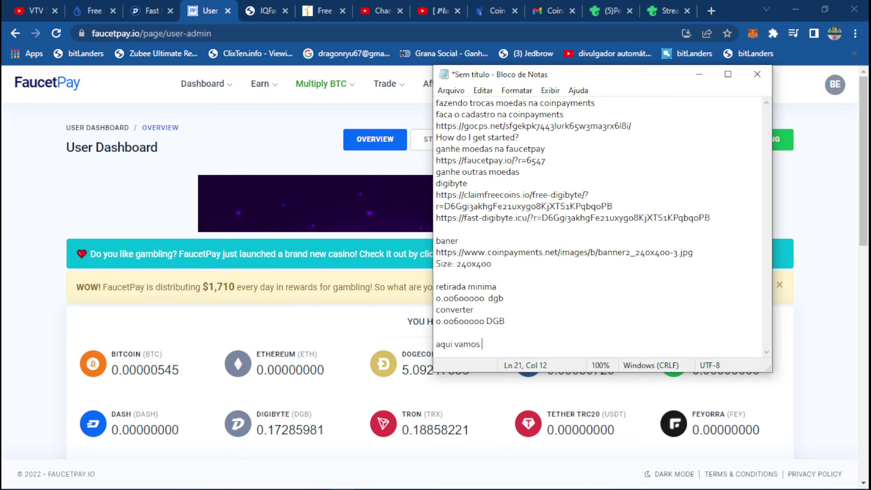
text(oca d)
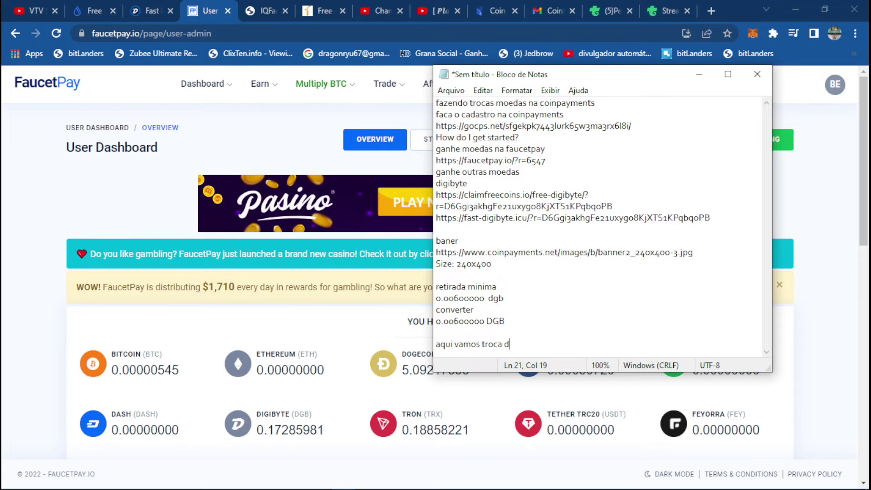
text(ogecoin)
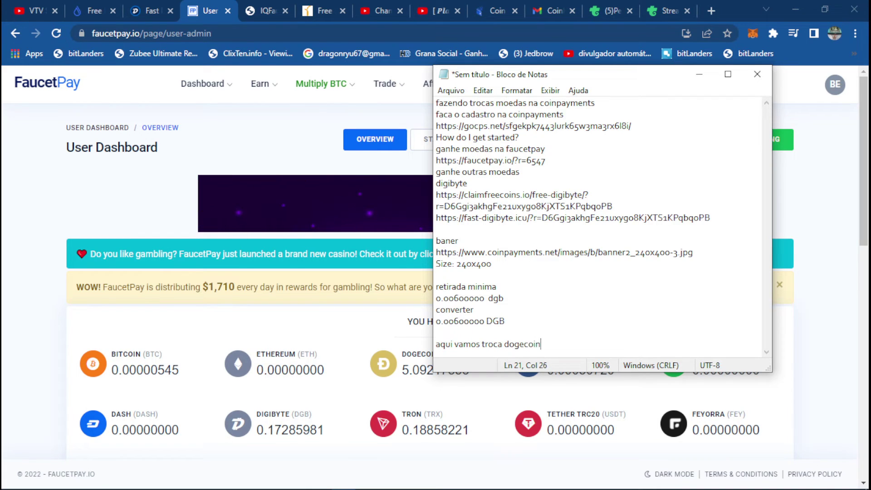
text( por d)
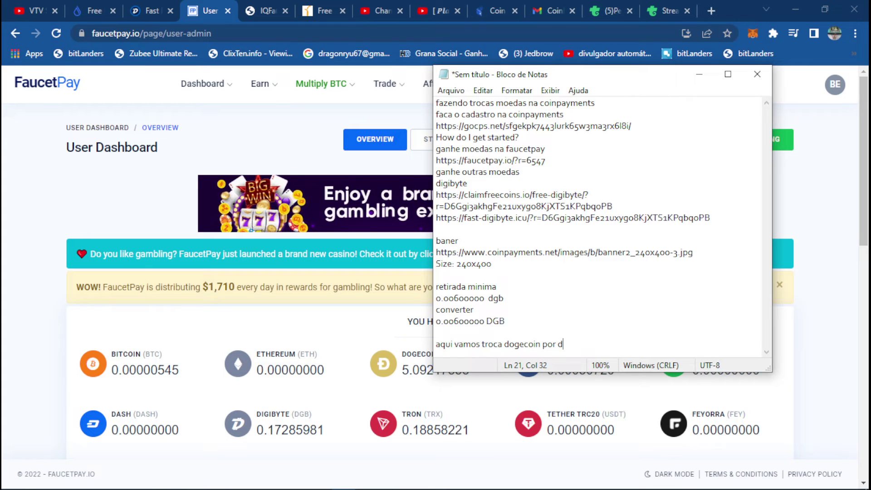
text(igib)
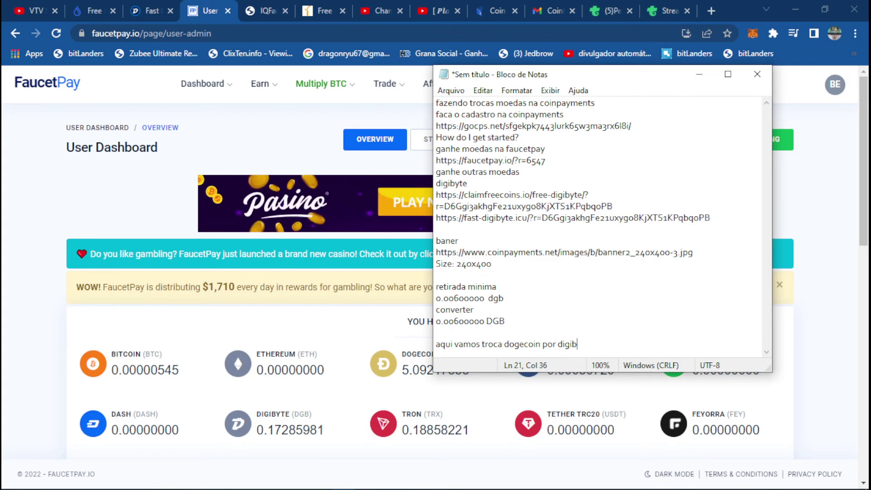
text(yte)
key(Return)
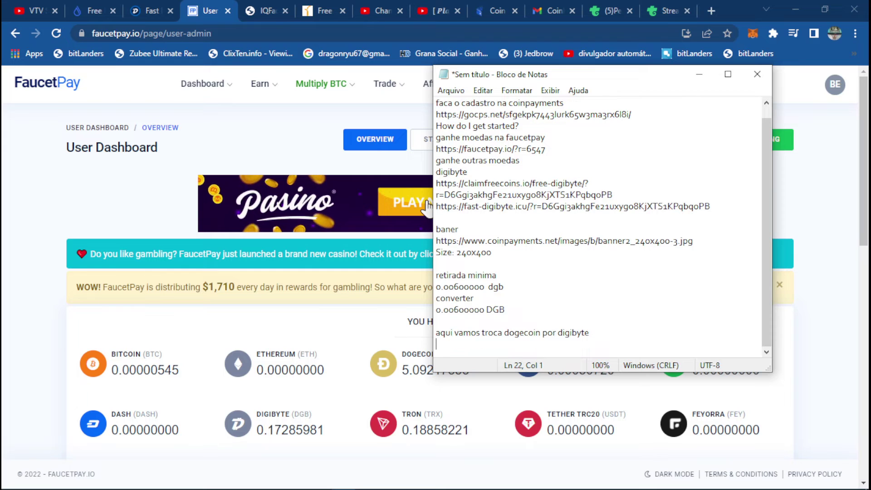
Open FaucetPay's Coin Swap and set up a conversion of the maximum Bitcoin amount, 0.00000545, to DigiByte (DGB)
click(386, 142)
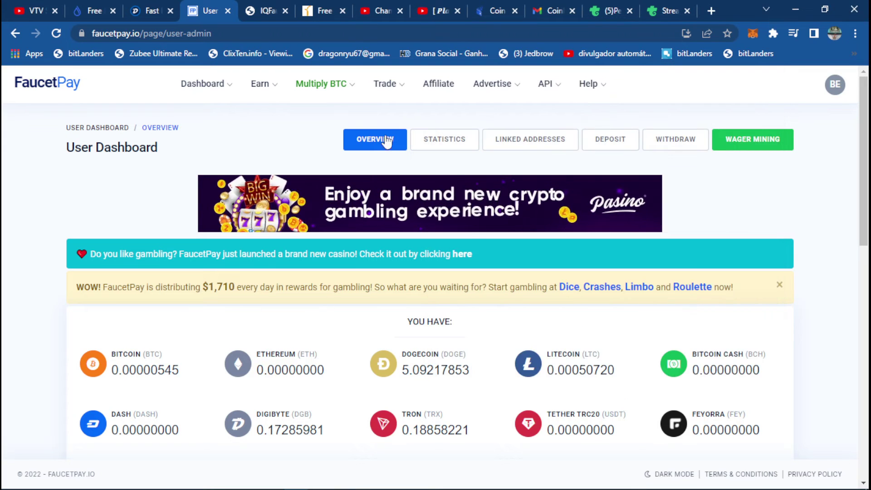
mouse_move(390, 84)
click(411, 118)
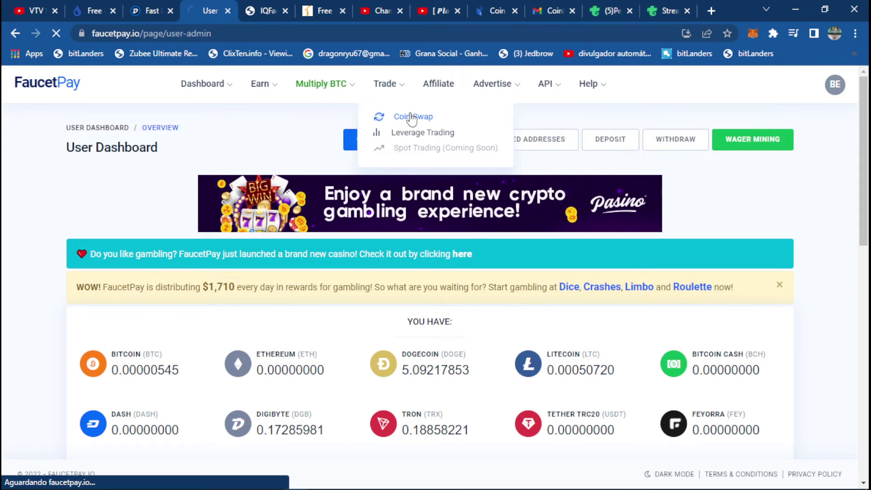
click(193, 261)
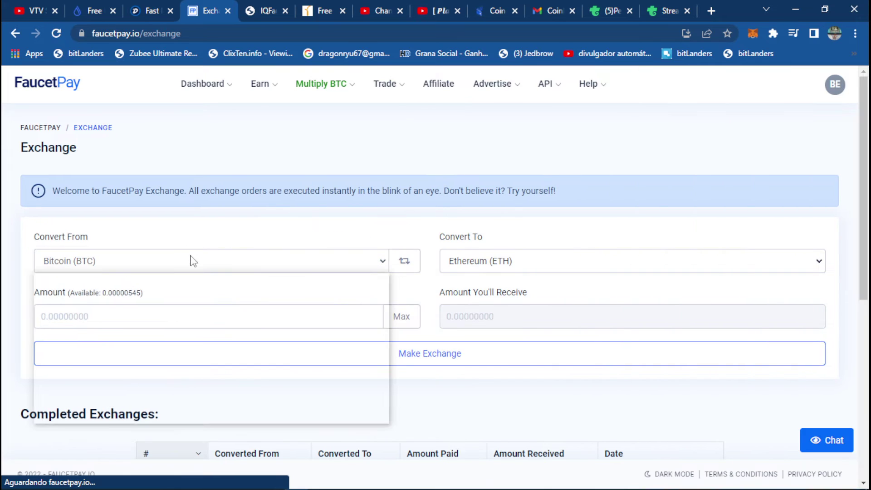
click(190, 259)
click(407, 317)
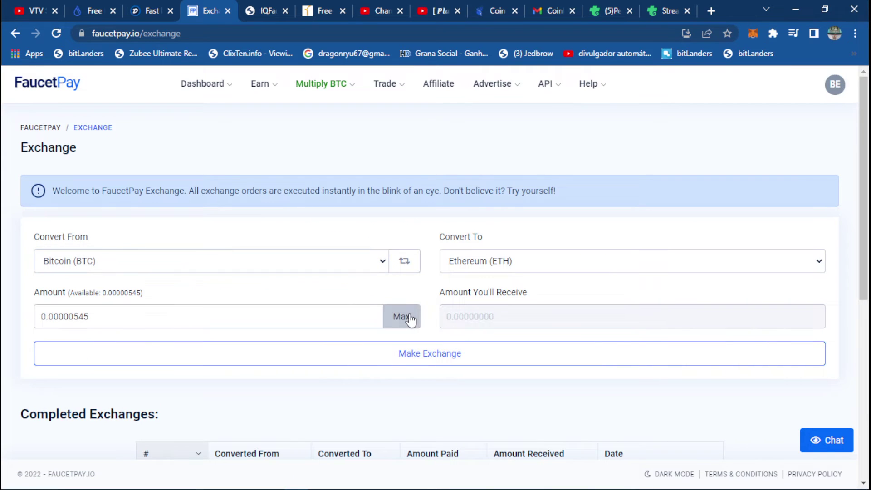
click(517, 263)
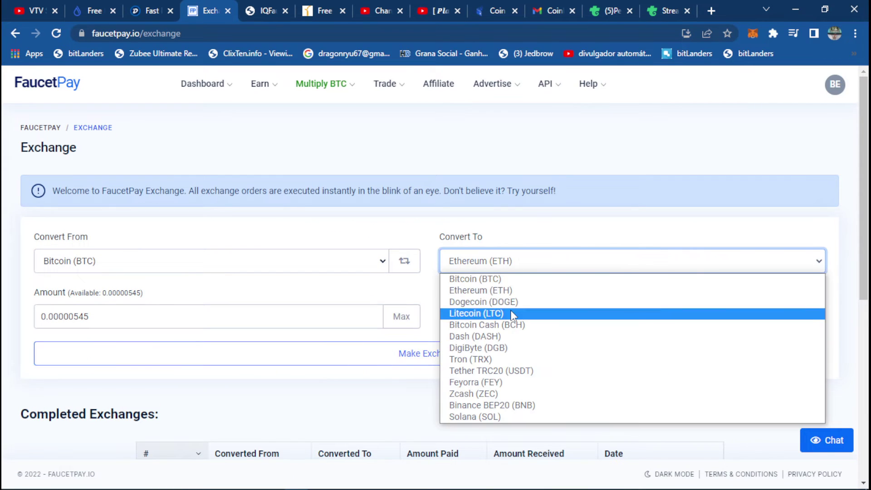
click(515, 347)
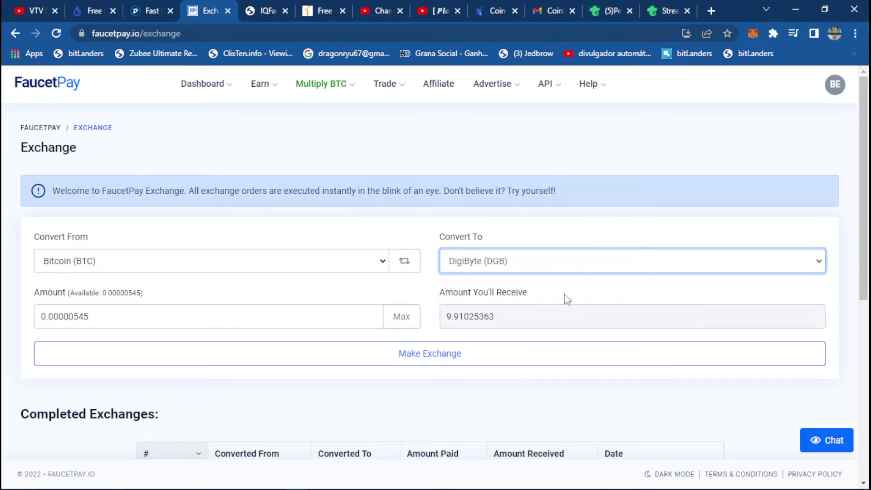
Change the source coin to Dogecoin (DOGE) and exchange the maximum amount of 5.09217853 for DigiByte
click(345, 267)
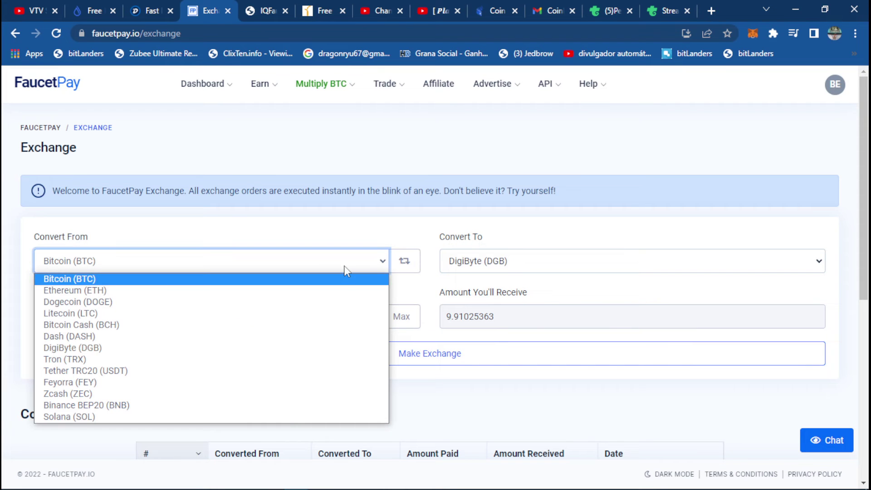
click(200, 300)
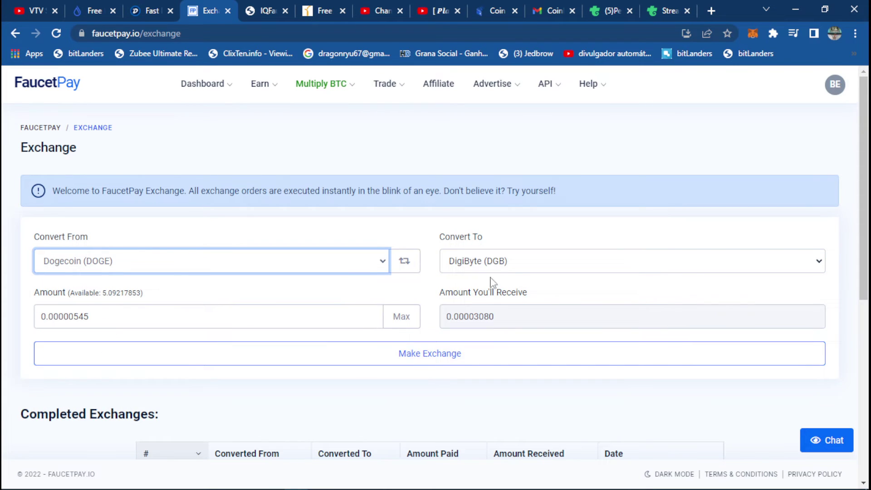
click(402, 318)
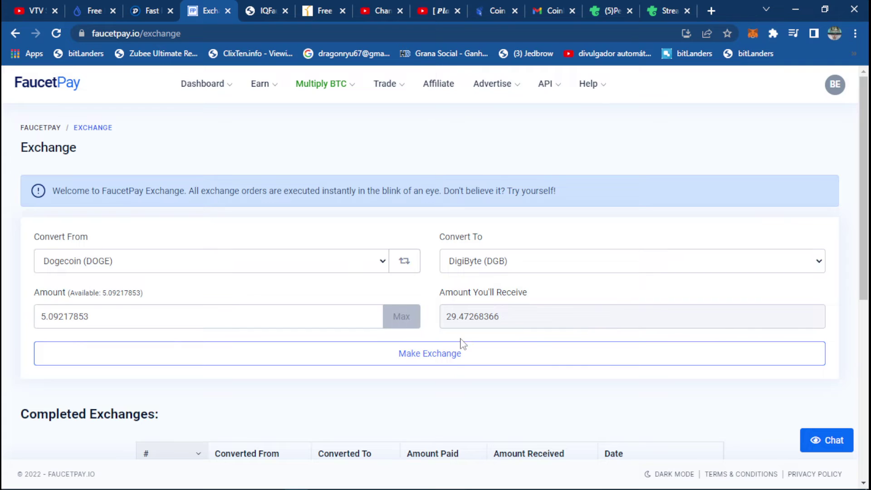
click(437, 358)
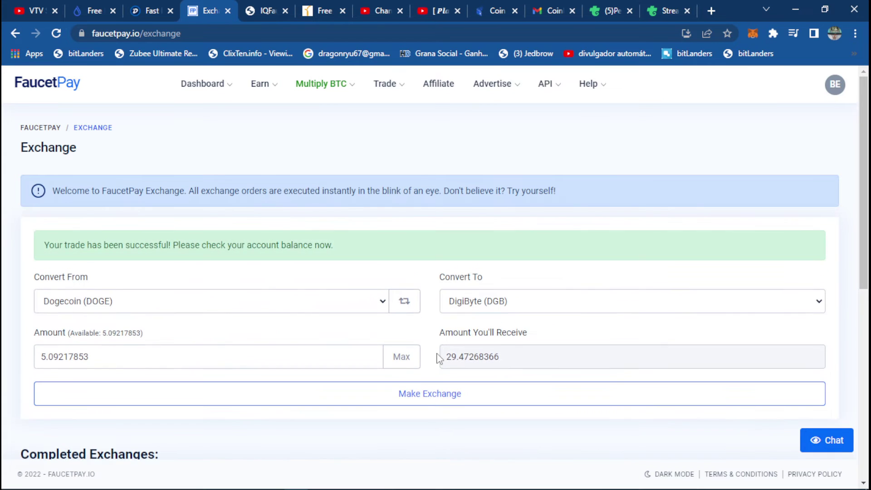
Copy the exchanged amount 5.09217853 into the Notepad notes under a new label "dogecoin"
double_click(501, 363)
double_click(179, 350)
right_click(176, 352)
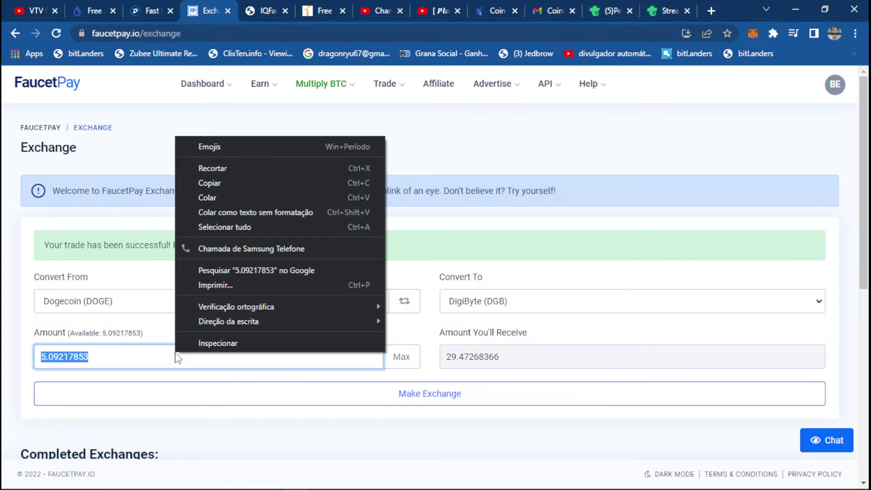
click(222, 182)
click(344, 481)
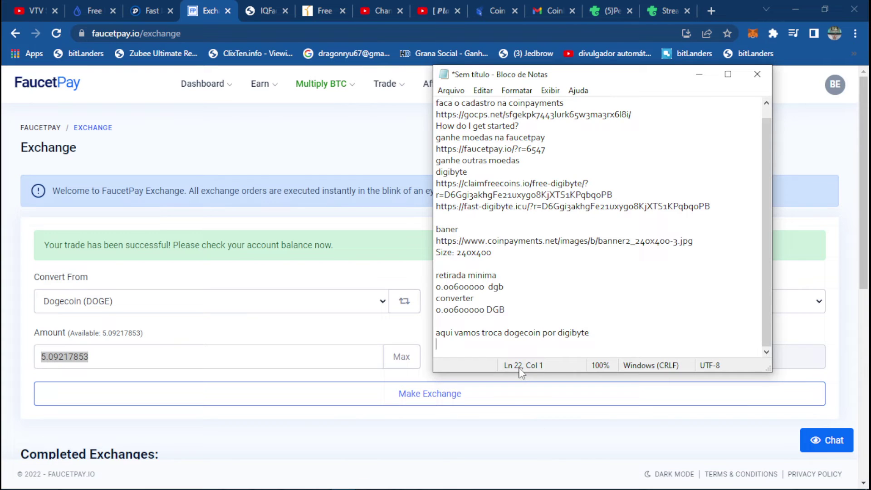
text(dogecoin)
key(Return)
key(ctrl+v)
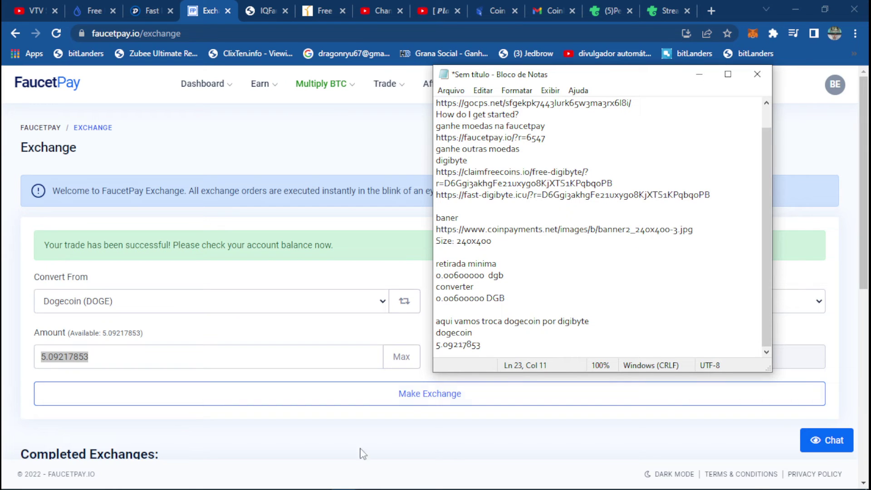
Add a "digibyte" label beside "dogecoin" in the Notepad notes and copy FaucetPay's received amount, 29.47268366, beneath it
click(519, 336)
text(dig)
click(341, 321)
double_click(497, 360)
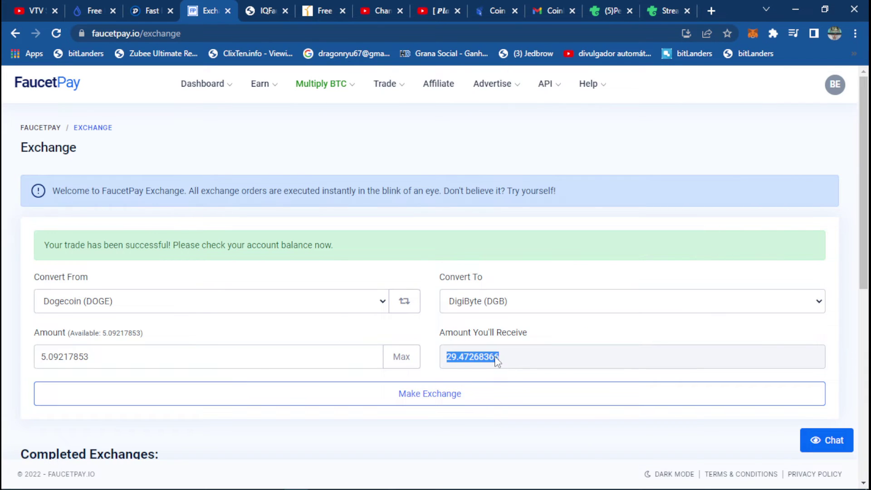
right_click(497, 360)
click(525, 366)
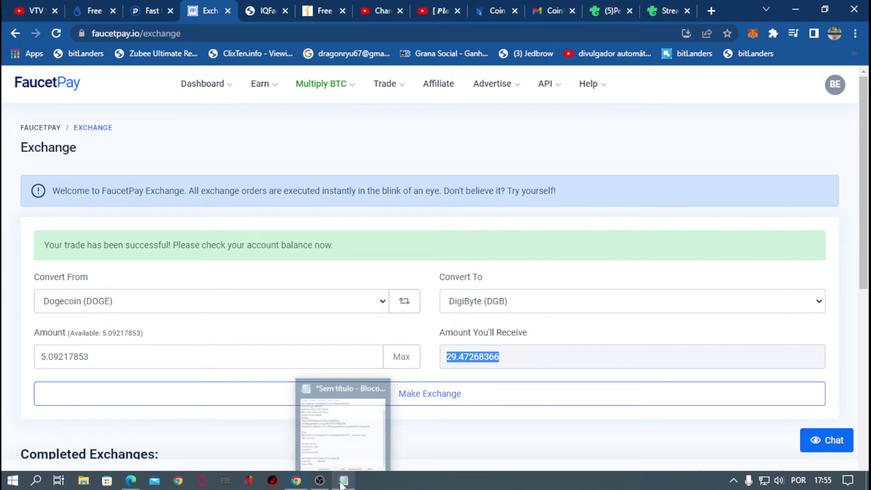
click(341, 483)
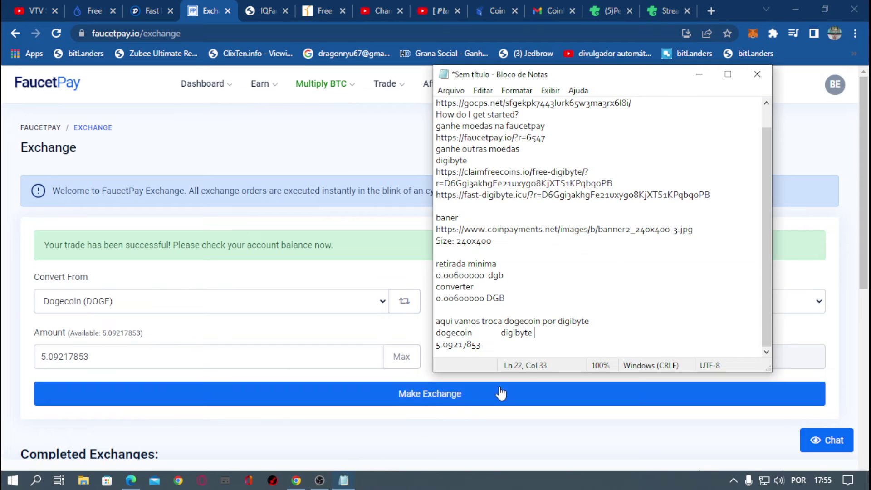
right_click(517, 349)
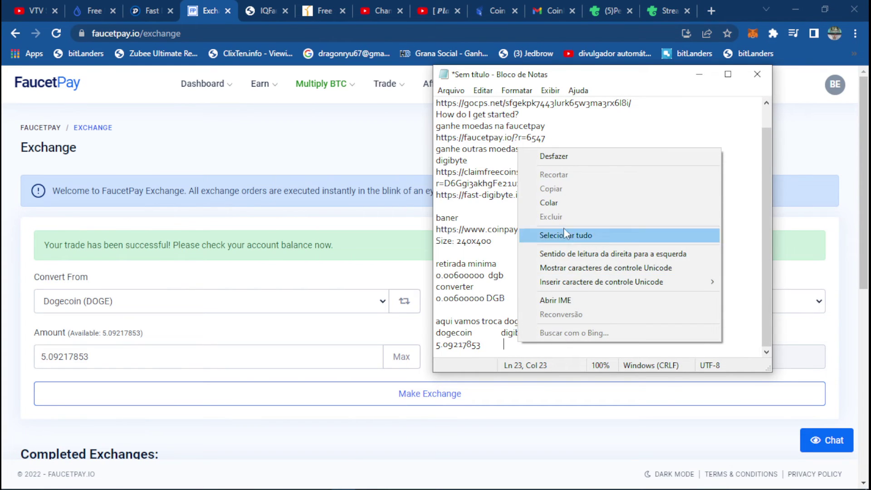
click(576, 200)
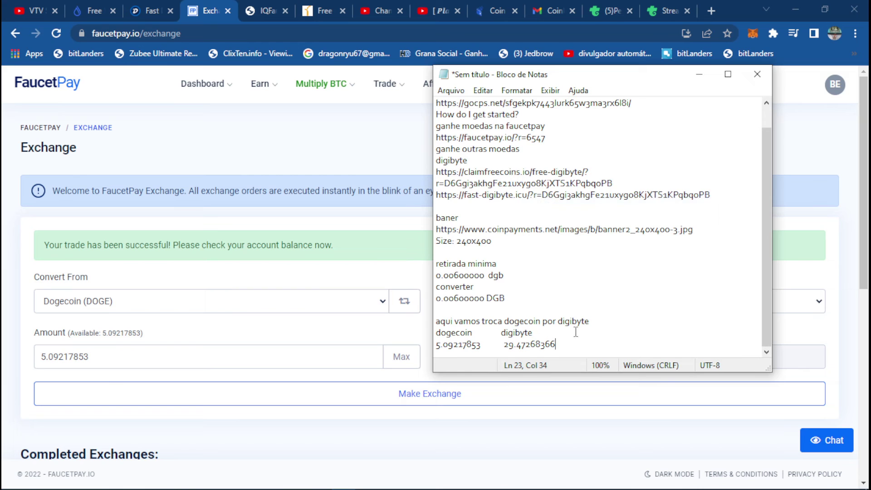
Append "na faucetpay" to the notes line "aqui vamos troca dogecoin por digibyte" and return to the FaucetPay page
click(607, 322)
text(na co)
key(BackSpace)
key(BackSpace)
key(BackSpace)
key(BackSpace)
text(faucetpay)
click(395, 279)
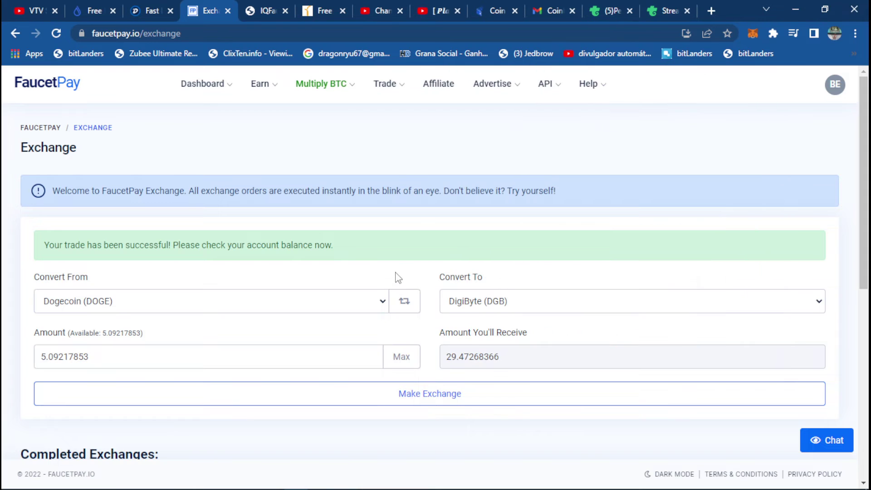
Open the FaucetPay user dashboard and copy the DigiByte balance
mouse_move(198, 91)
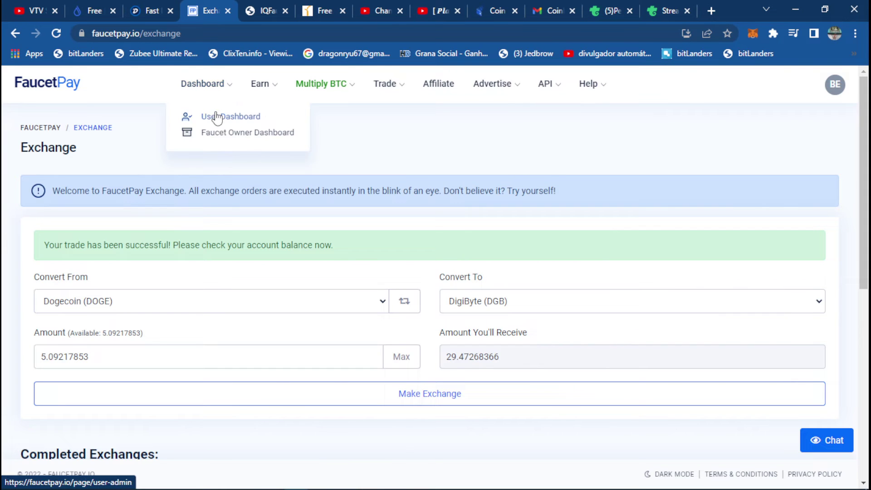
click(221, 117)
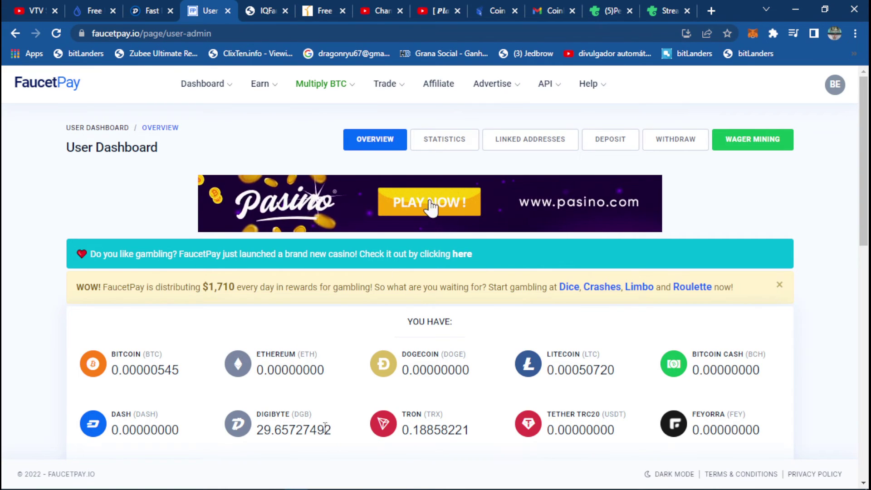
drag(331, 429, 257, 433)
right_click(268, 426)
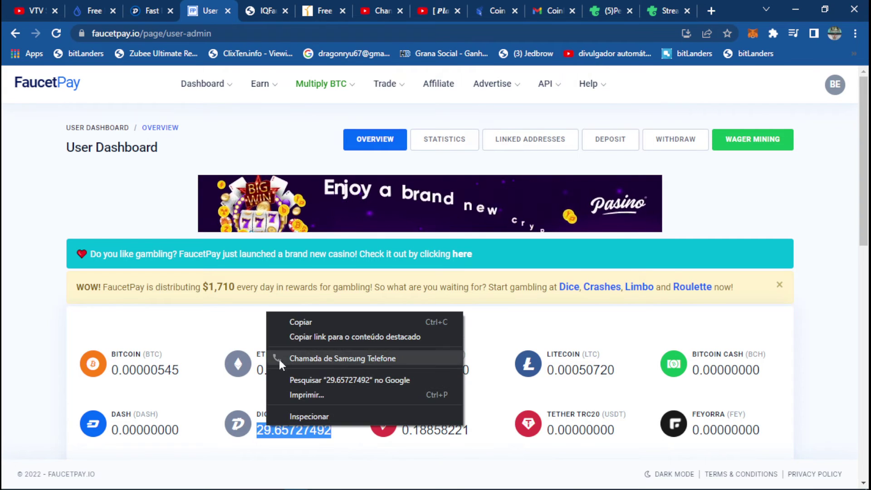
click(303, 322)
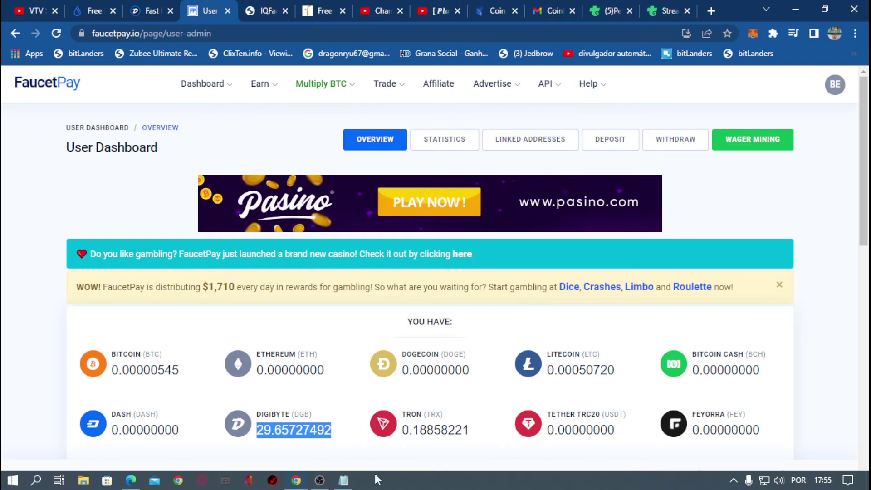
Maximize the Notepad notes, add the line "meu saldo em digibyte" after the swap amounts, and paste the balance 29.65727492 beneath it
click(344, 481)
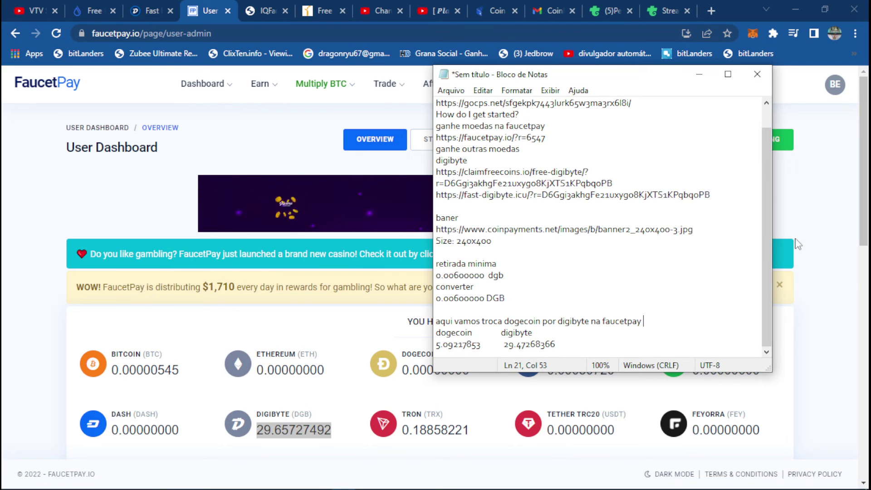
click(728, 74)
click(223, 307)
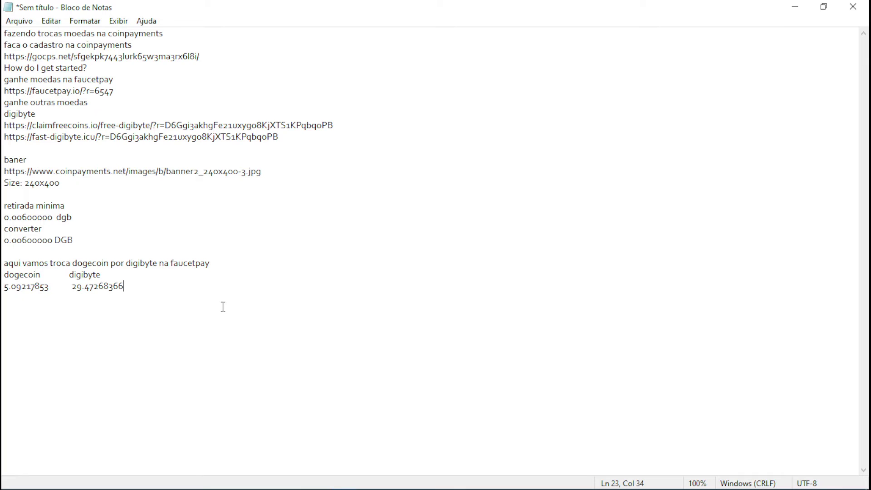
key(Return)
key(Return)
text(meu saldo em digi)
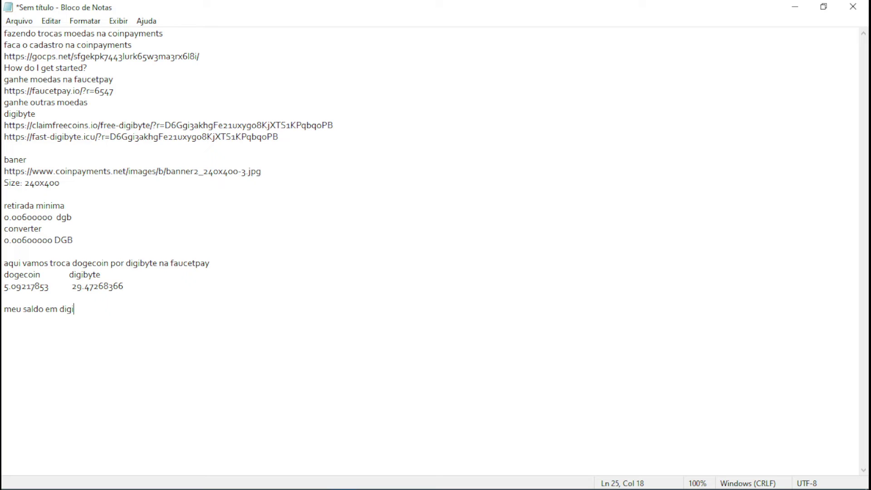
text(byte)
key(Return)
key(ctrl+v)
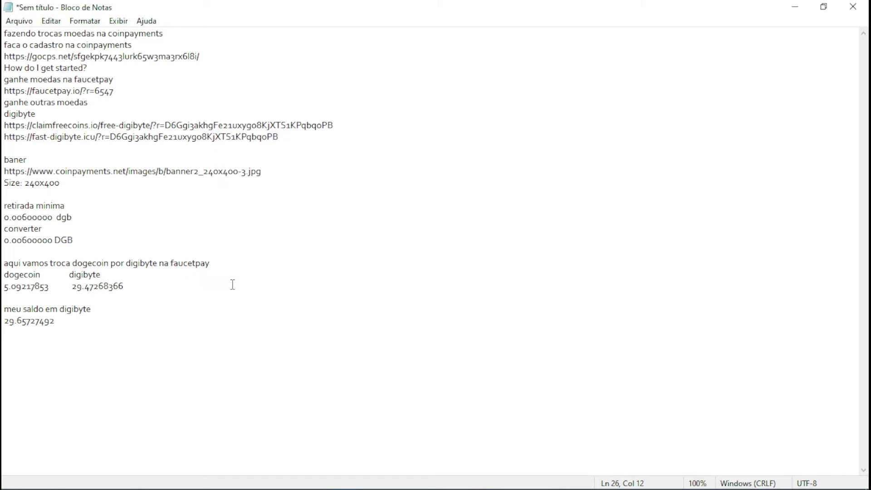
Add the label "saque minimo" below the balance in the notes, with the value 25.0000000 on the following line
key(Return)
text(sauq)
key(BackSpace)
key(BackSpace)
text(que minimo )
text(25.000)
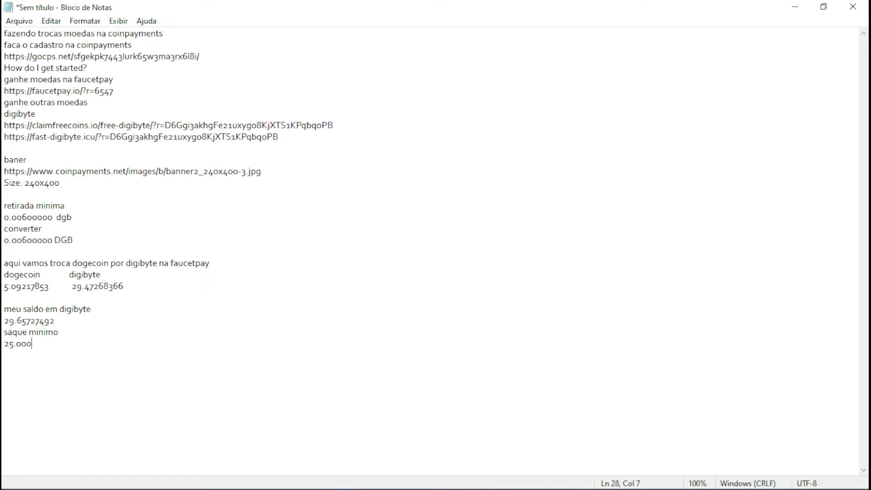
text(000)
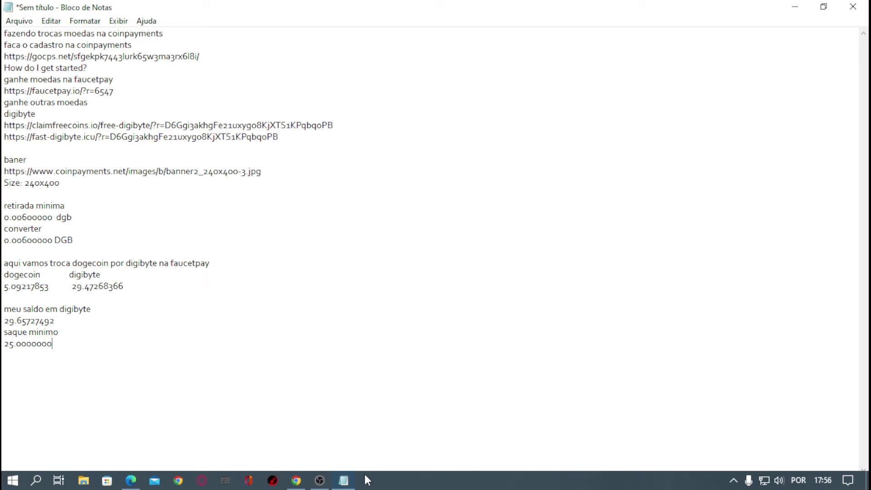
Switch to CoinPayments, open the coin wallets list, and filter it for "digibyte"
click(305, 392)
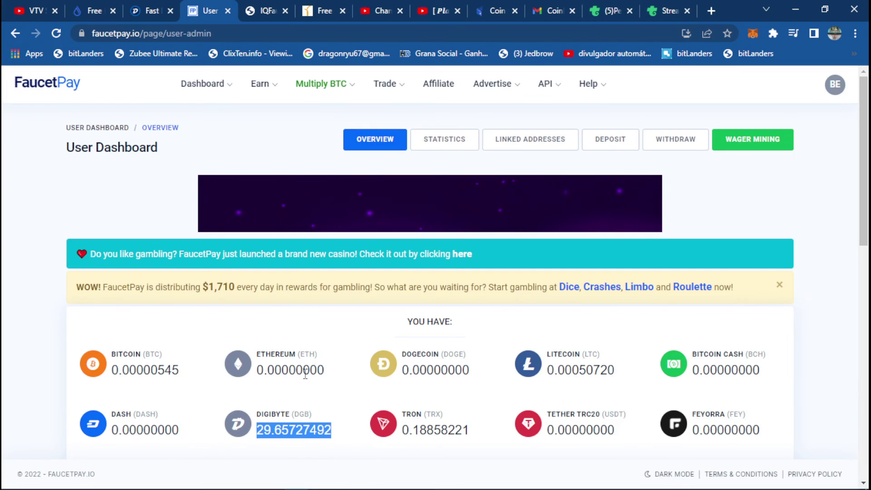
click(487, 10)
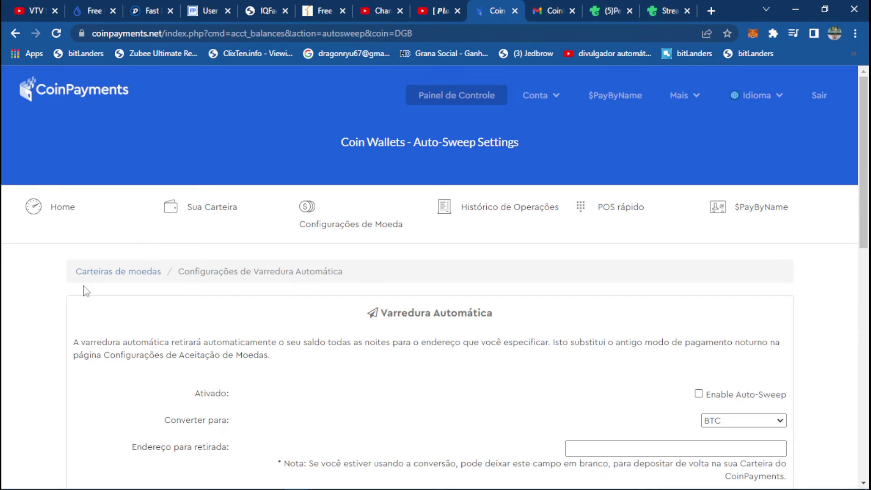
click(100, 274)
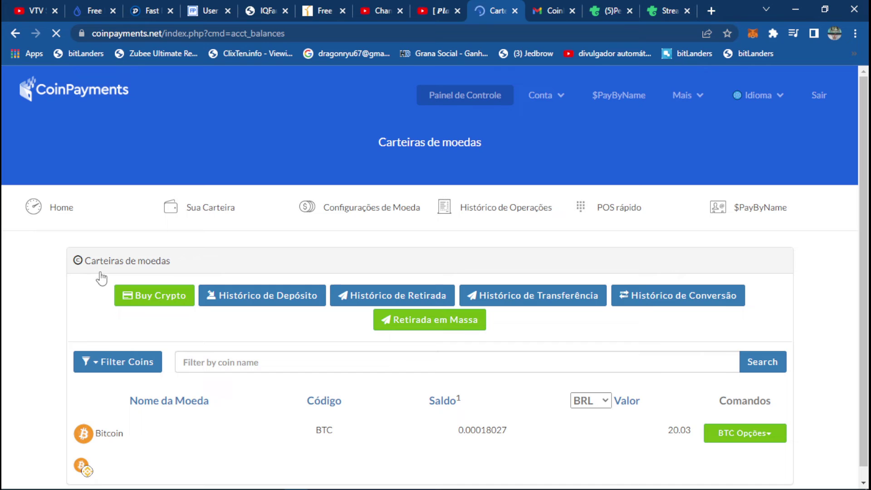
click(227, 358)
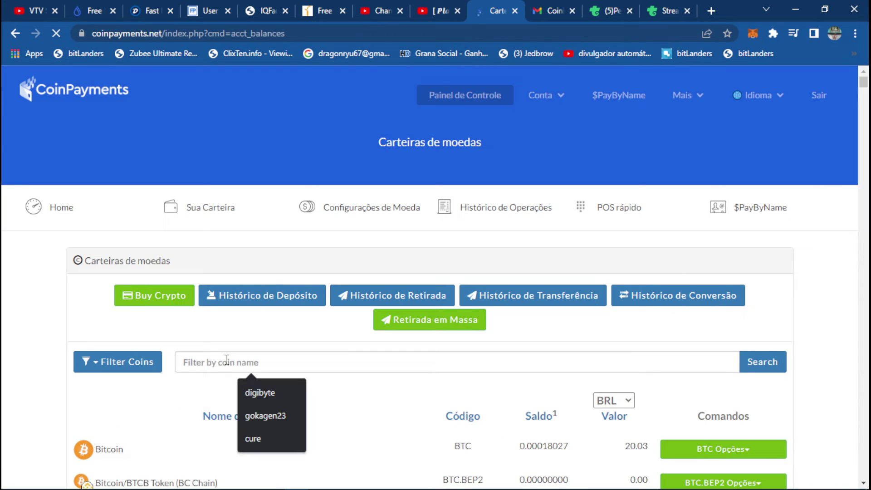
click(268, 393)
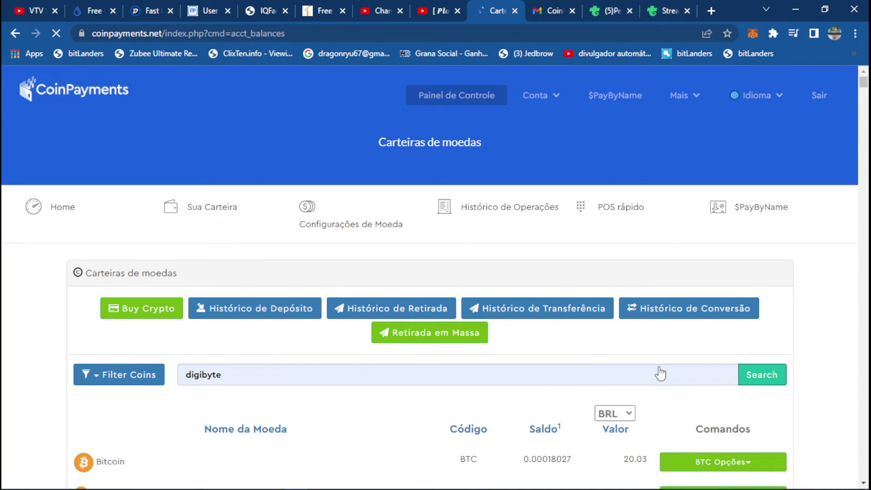
key(Tab)
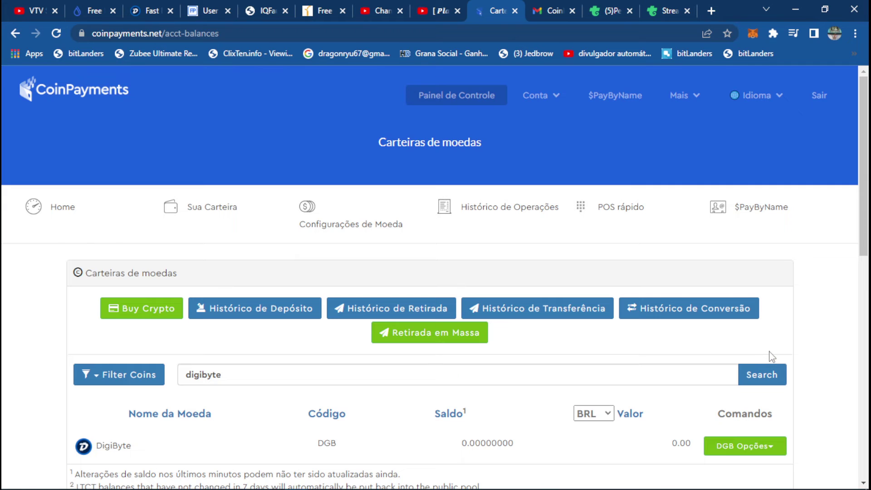
Open the deposit page of the DigiByte wallet and copy its DGB deposit address
click(746, 449)
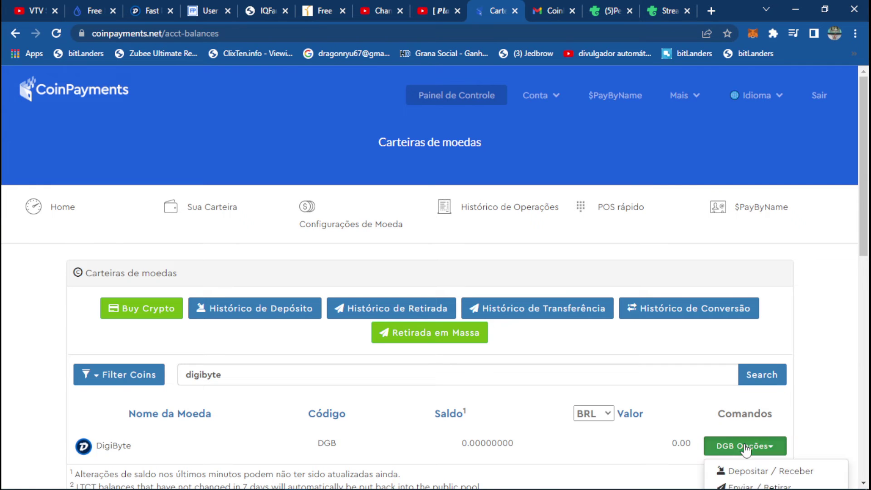
click(798, 474)
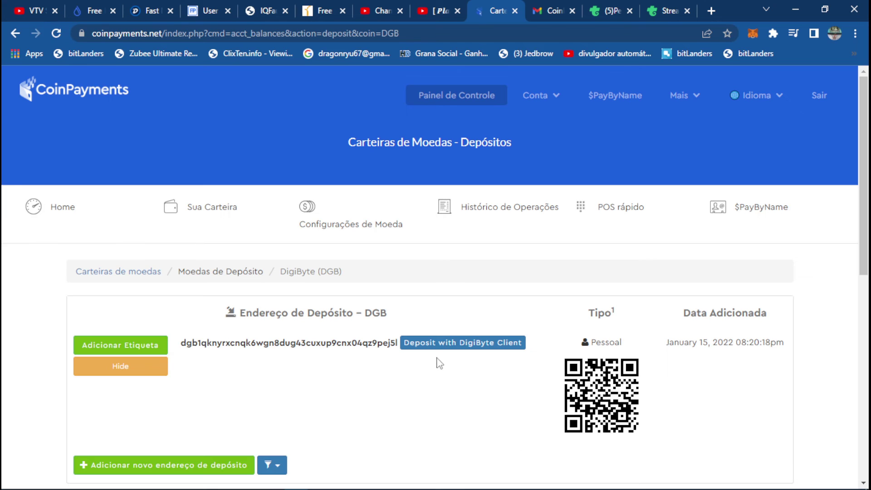
double_click(326, 346)
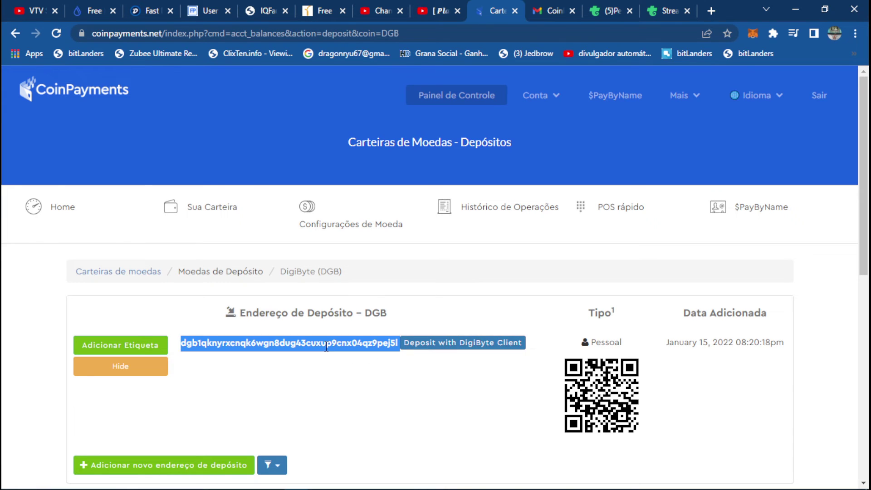
right_click(325, 346)
click(353, 352)
Add the line "copie sua carteira na coinpayments" to the Notepad notes, separated by a blank line from the minimum withdrawal
mouse_move(279, 477)
click(344, 480)
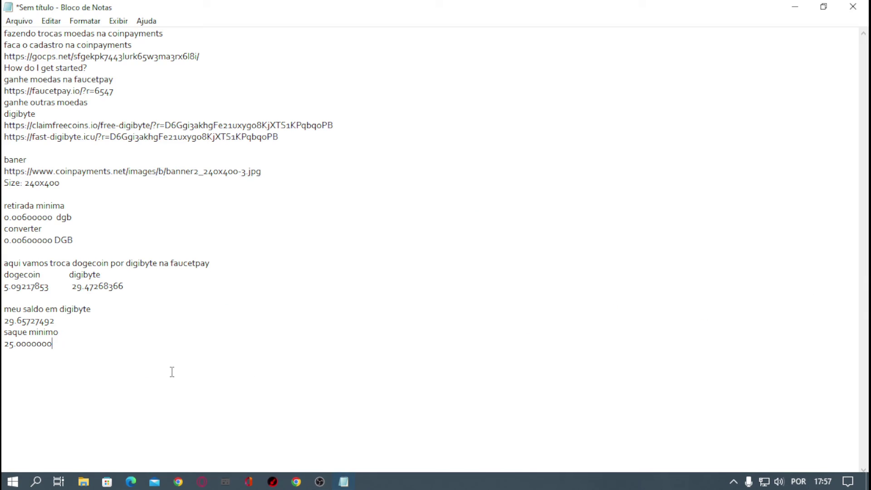
key(Return)
key(Return)
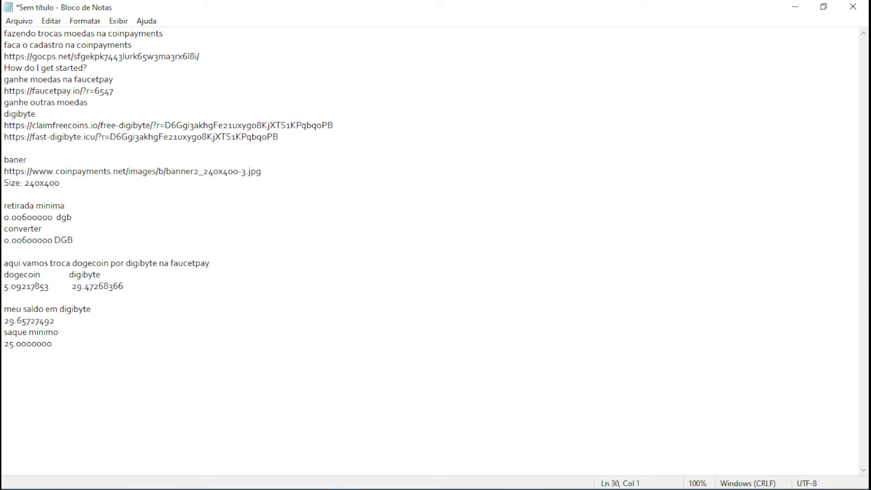
text(co)
text(pie sua carteira na)
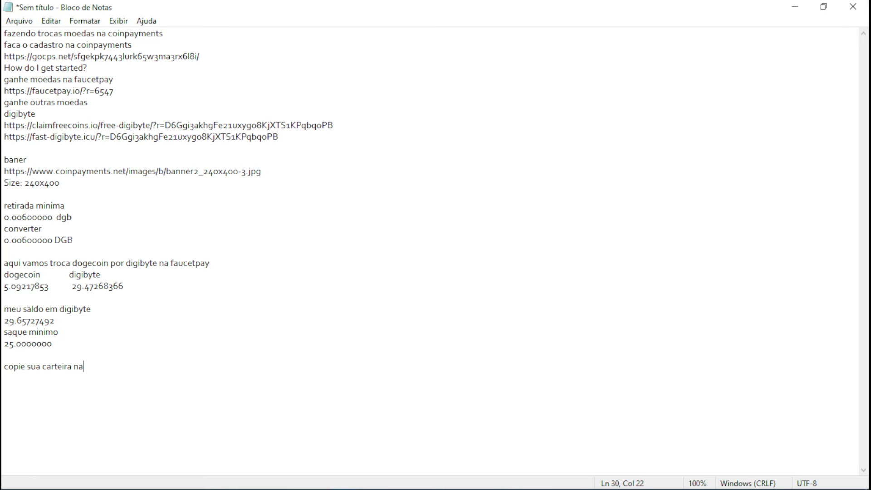
text( coinpayments)
key(Return)
Add the label "digibyte" under the CoinPayments wallet line and paste the copied deposit address below it
text(digi)
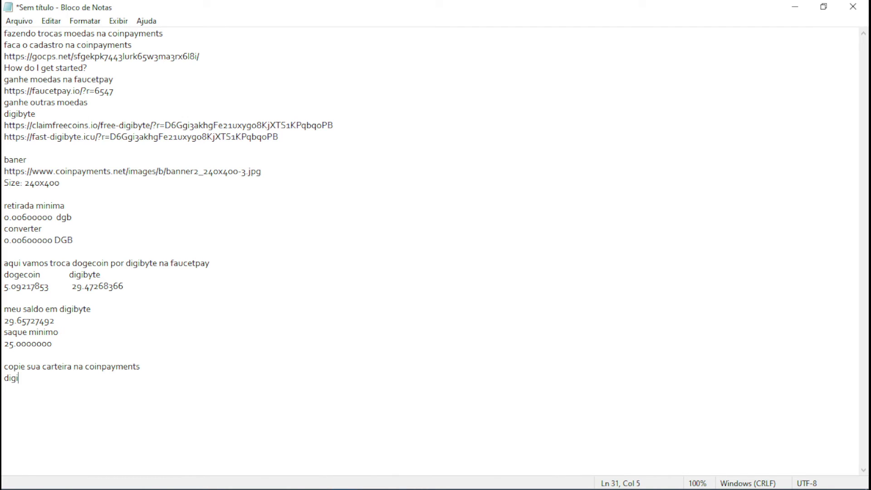
text(bytr)
key(BackSpace)
key(BackSpace)
text(t)
key(BackSpace)
text(te)
key(Return)
key(ctrl+v)
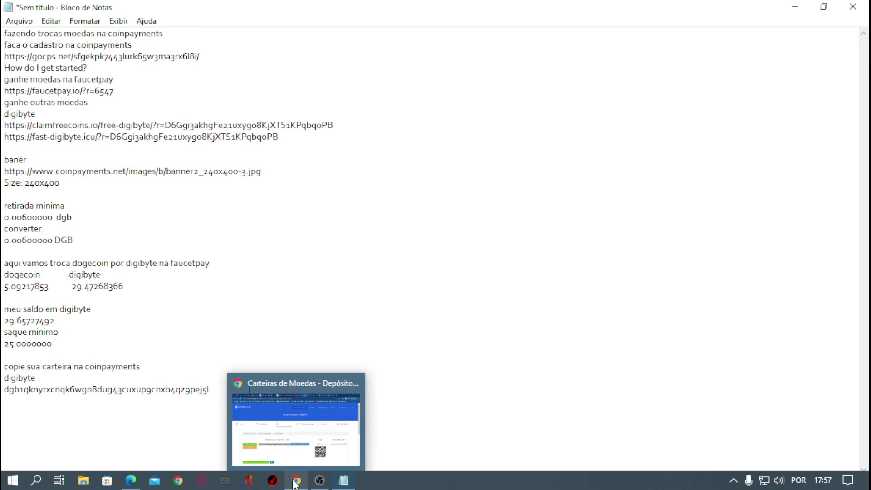
Open FaucetPay's withdrawal page and choose DigiByte as the coin for the Normal Withdrawal (4 Hours)
click(295, 484)
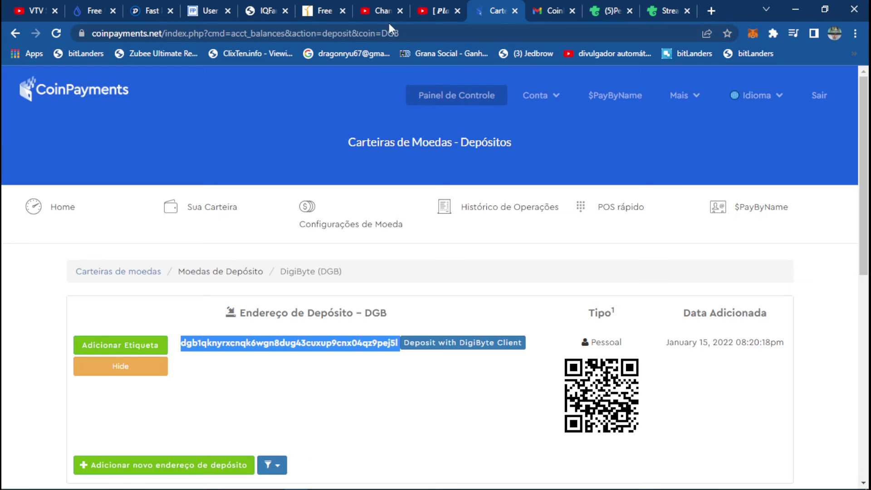
click(202, 9)
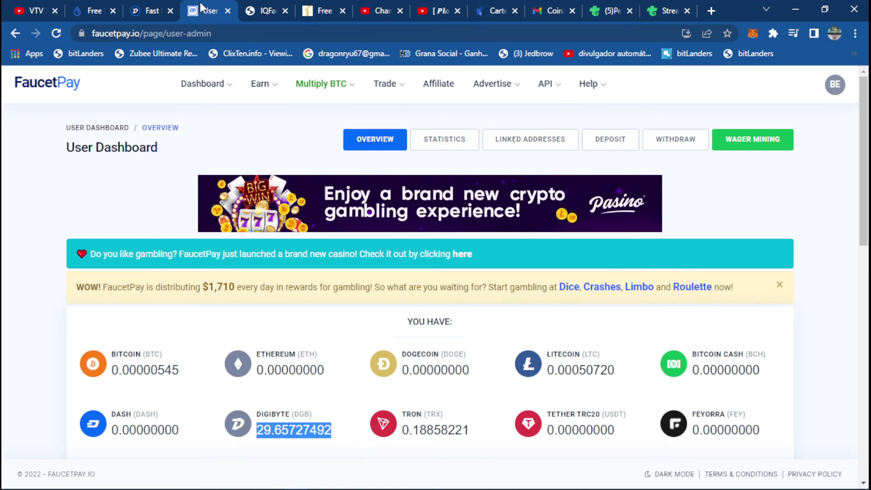
click(676, 147)
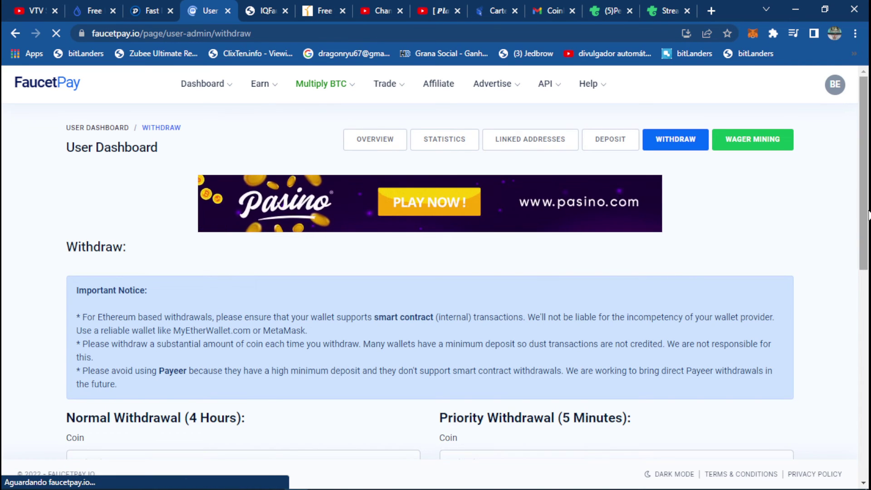
drag(867, 224, 868, 337)
click(243, 180)
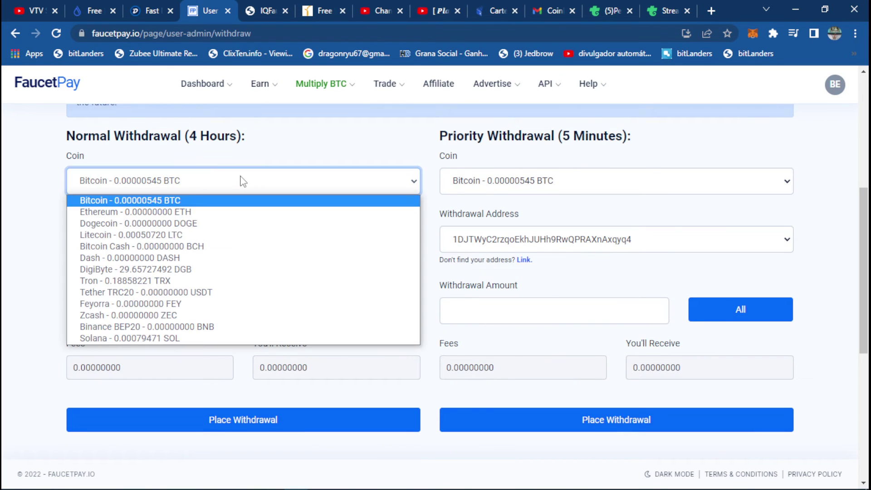
click(197, 270)
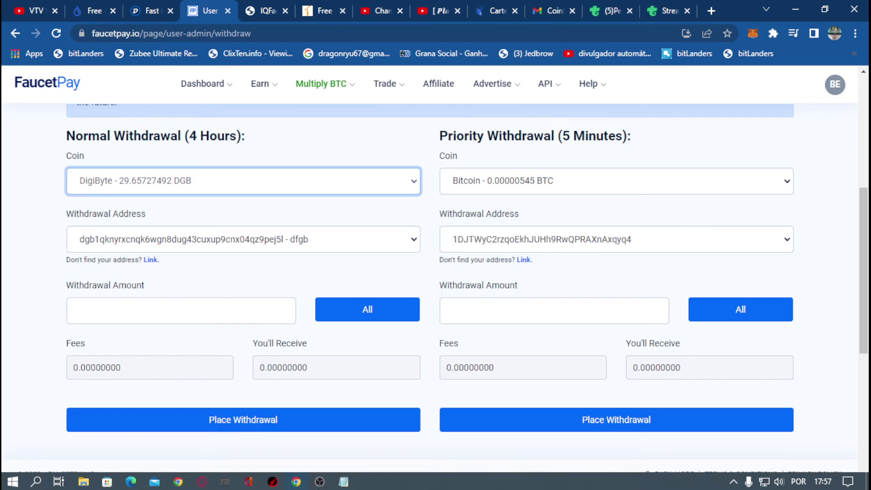
Check the Notepad notes, then set the Normal Withdrawal amount to the full DigiByte balance, 29.65727492
click(344, 480)
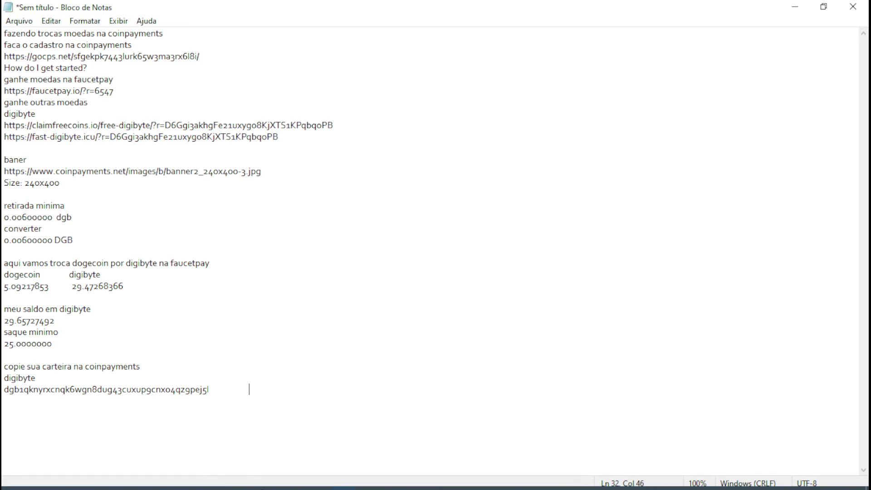
click(296, 481)
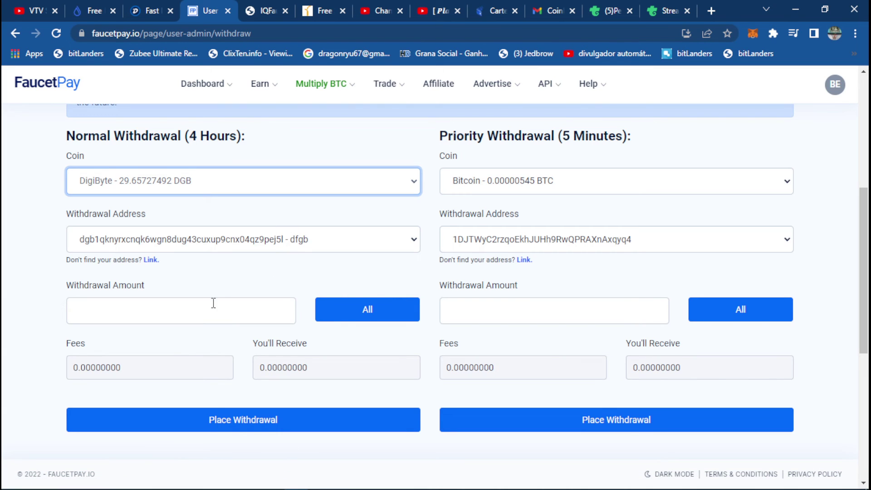
click(358, 310)
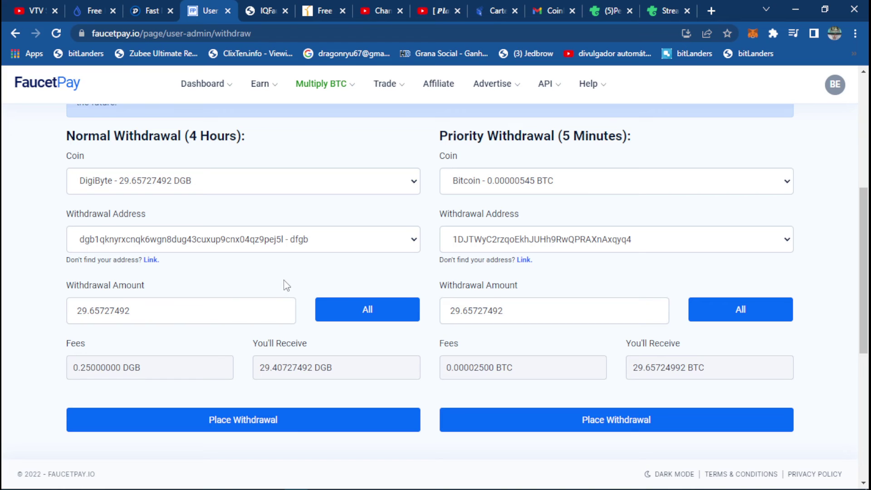
Copy the Normal Withdrawal fee into the Notepad notes below the minimum withdrawal, labelled "taxa" with the value 0.25000000 DGB
triple_click(133, 368)
right_click(133, 366)
click(148, 378)
mouse_move(299, 483)
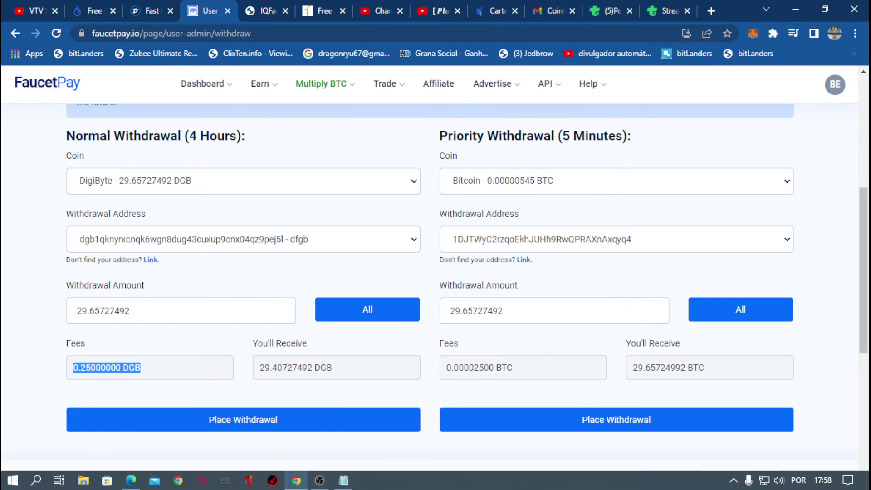
mouse_move(338, 484)
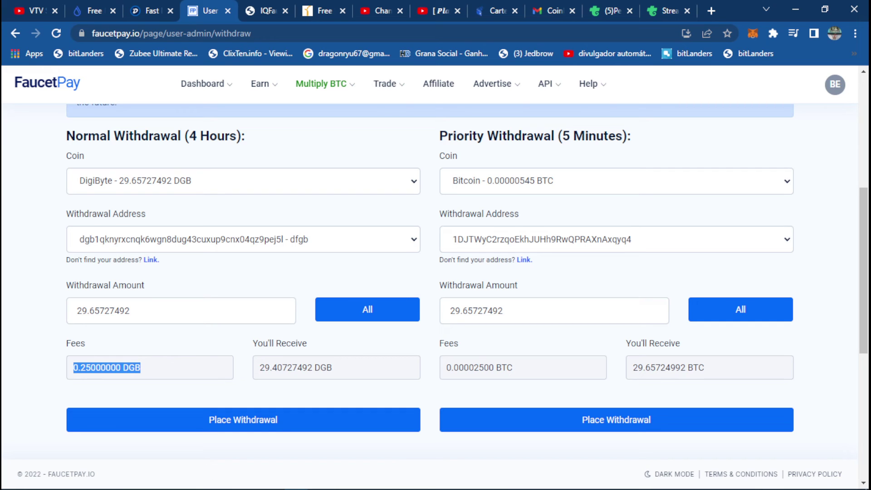
click(258, 419)
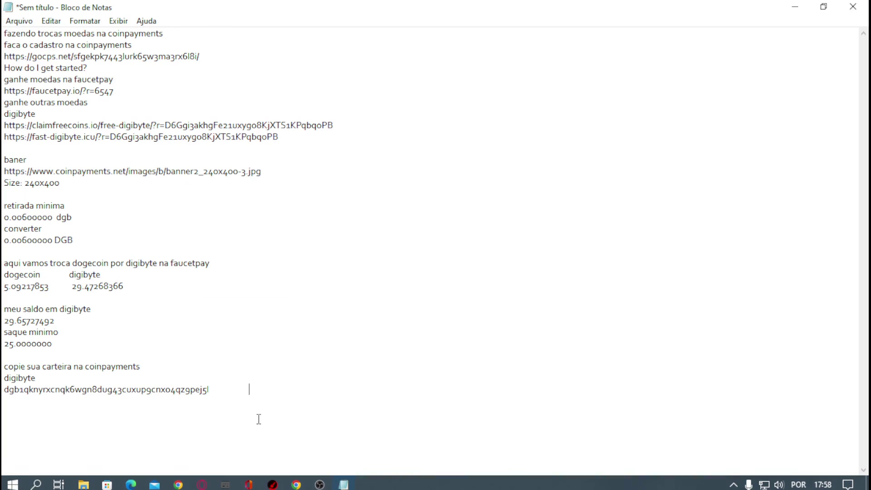
click(94, 355)
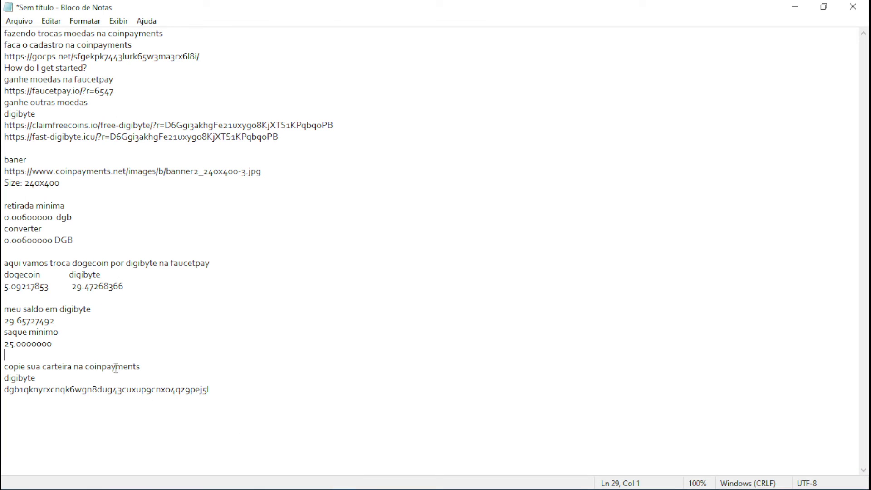
text(taxa)
key(Return)
text(0.25000000 DGB)
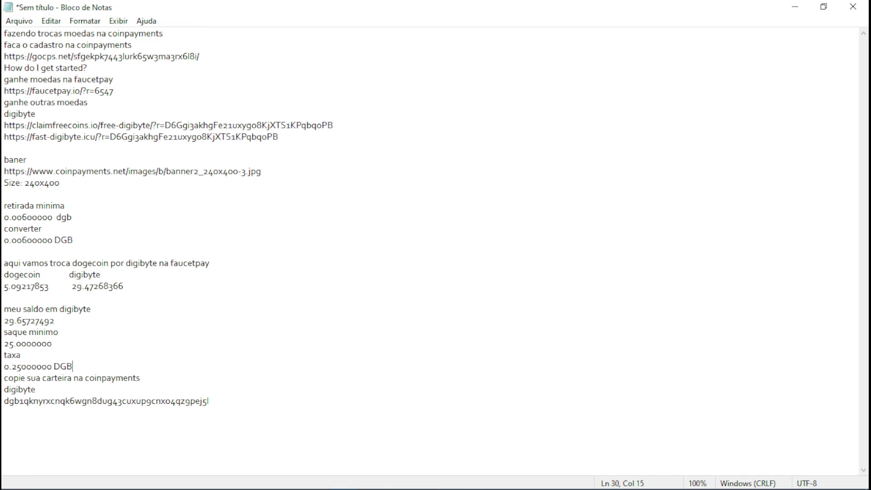
key(Return)
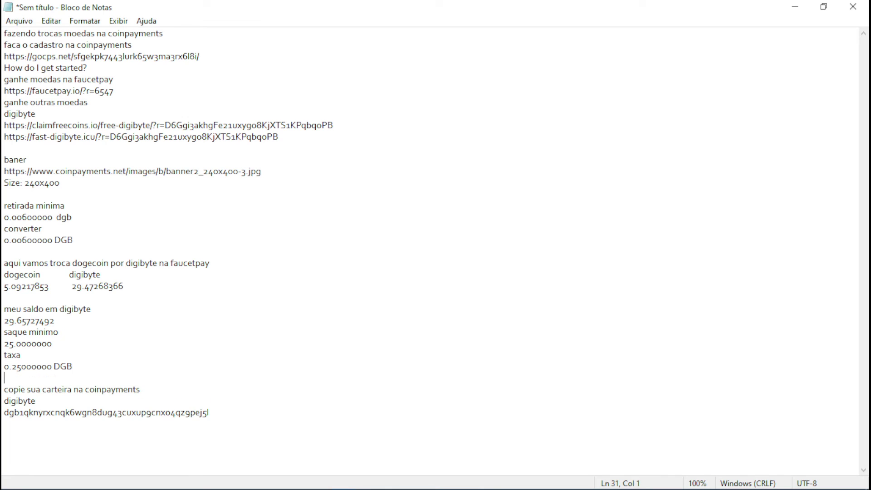
Add the label "receber" below the fee in the notes and paste FaucetPay's Normal Withdrawal receive amount, 29.40727492 DGB, under it
text(receber)
key(Return)
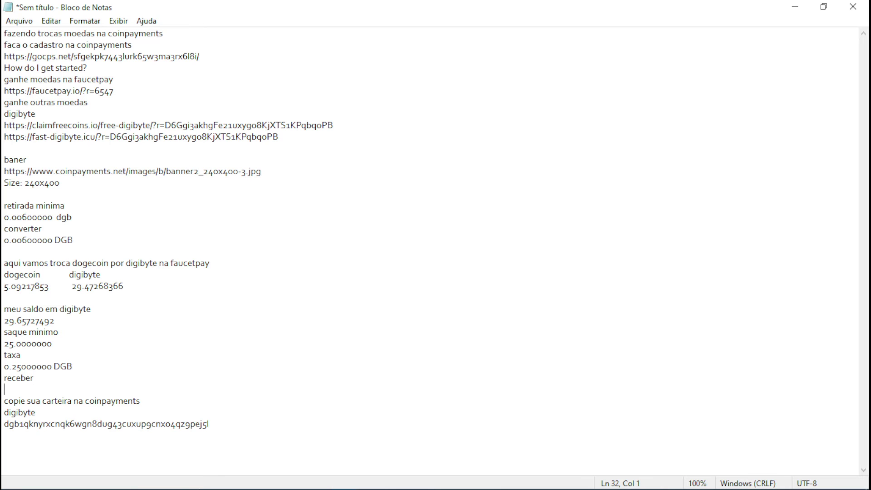
click(296, 481)
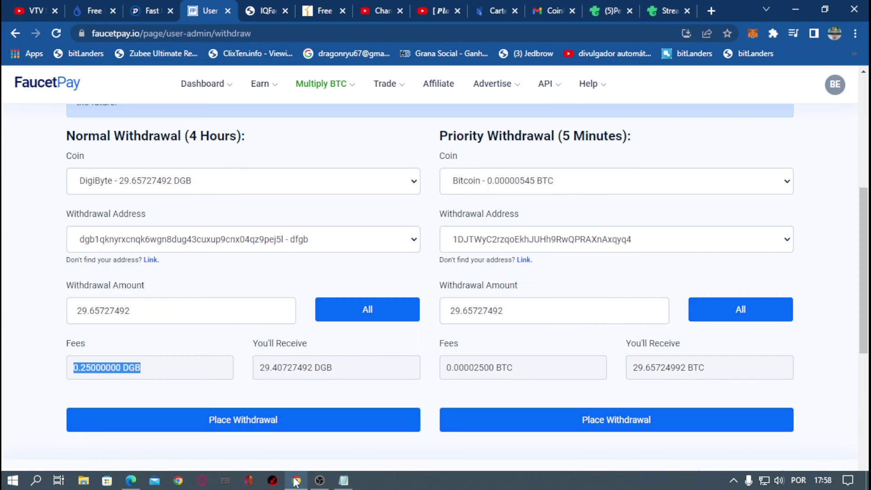
click(656, 374)
double_click(656, 376)
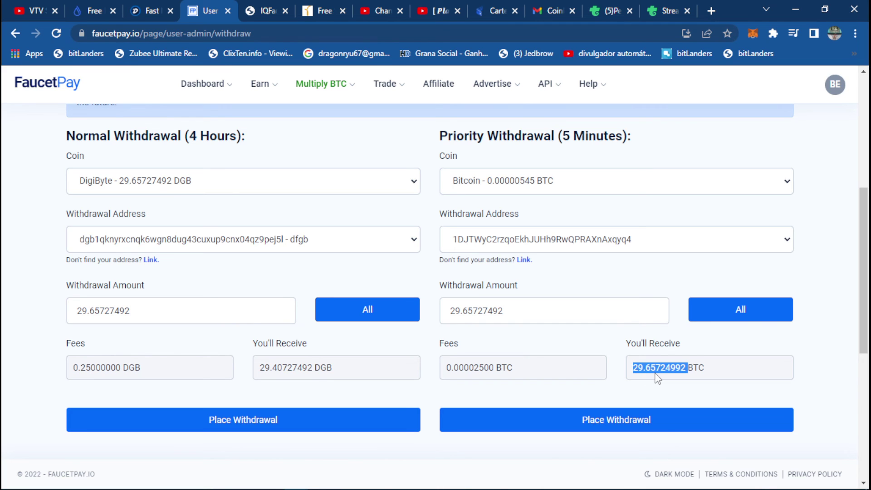
triple_click(312, 371)
right_click(312, 372)
click(344, 377)
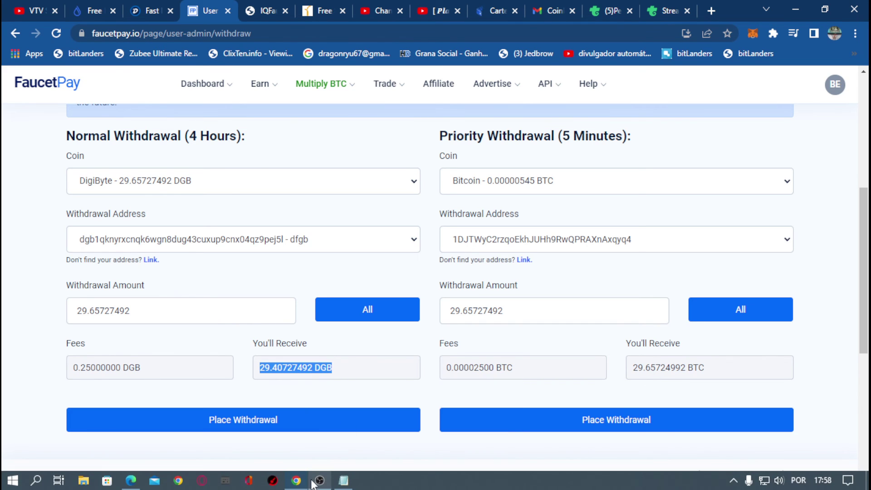
click(343, 480)
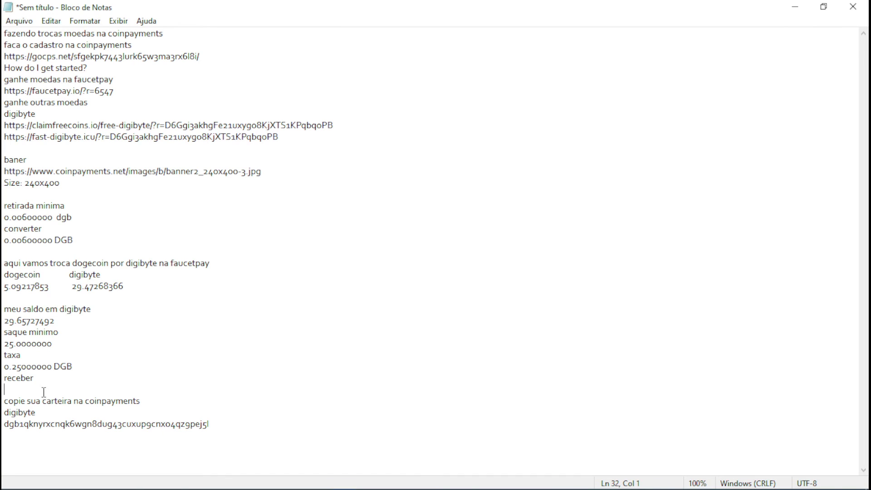
right_click(44, 389)
click(97, 247)
Extend the note heading "meu saldo em digibyte" with "na faucetpay"
click(127, 317)
click(131, 300)
click(131, 309)
text(na fauce)
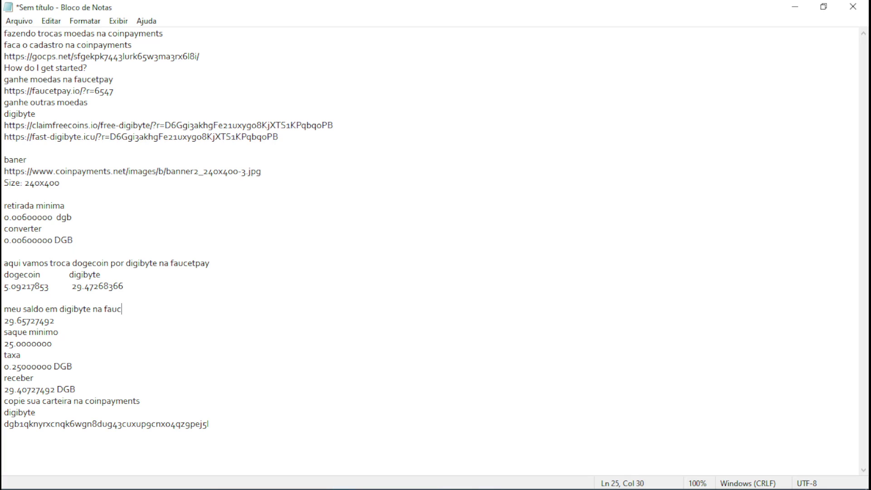
text(tpay)
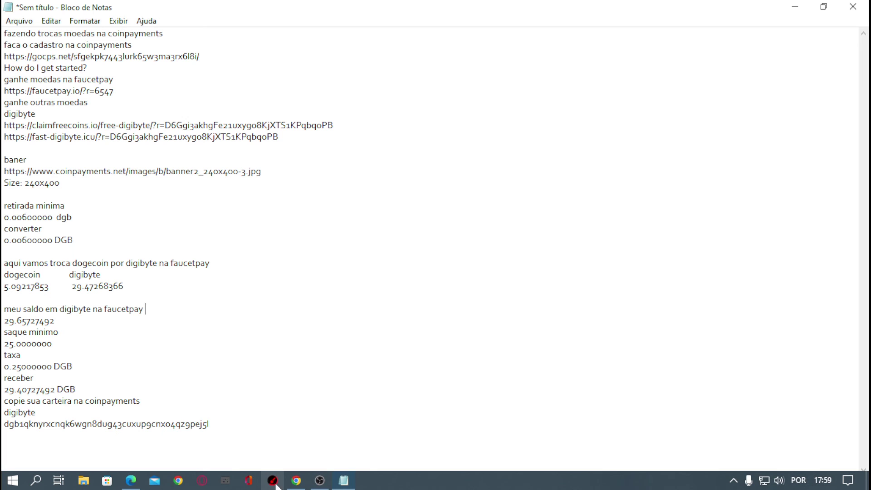
Return to FaucetPay and place the Normal Withdrawal of the DigiByte balance to the linked CoinPayments address
click(296, 483)
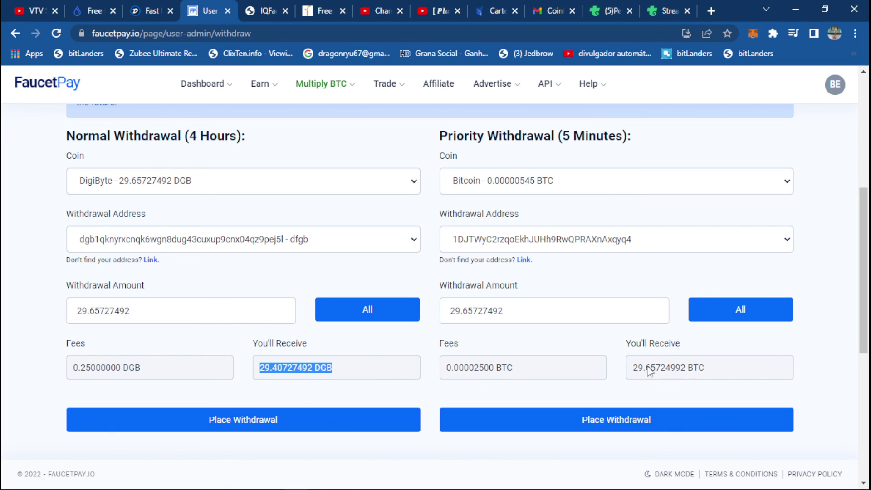
click(376, 389)
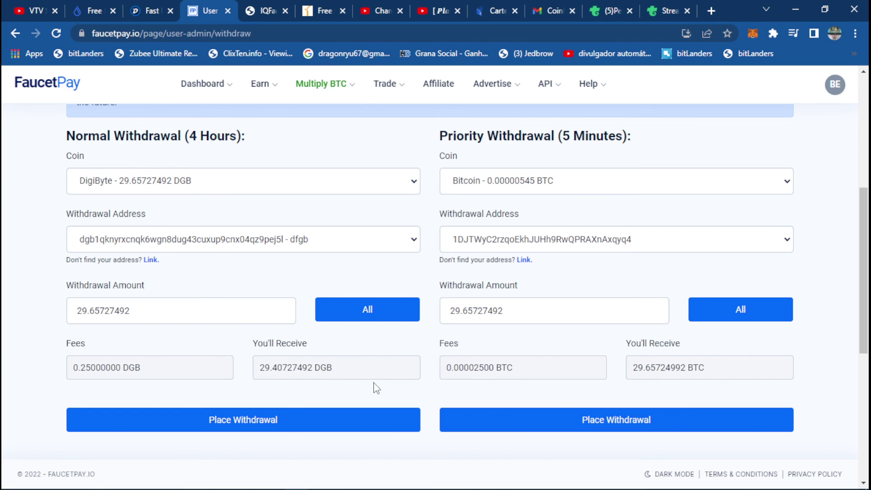
click(236, 422)
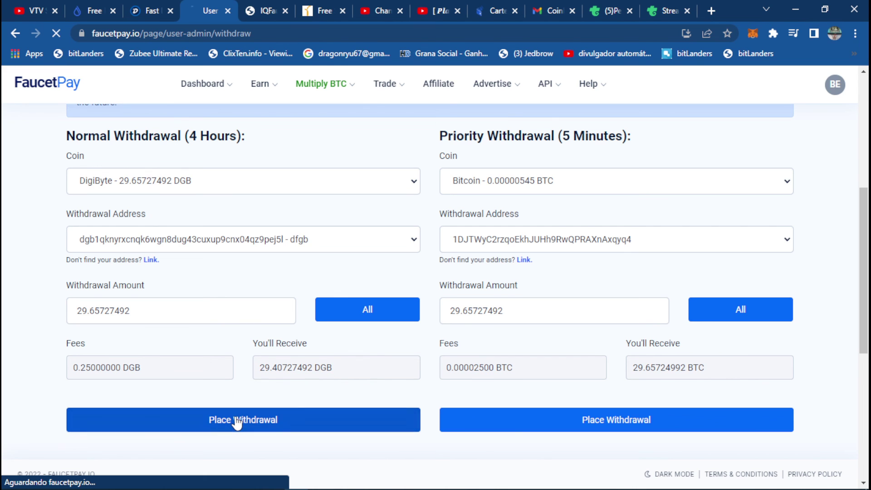